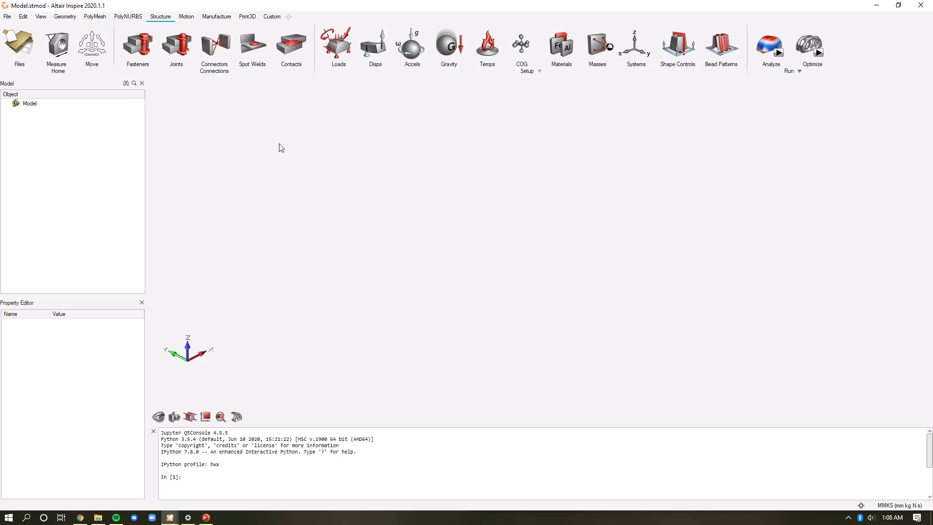
left_click(42, 18)
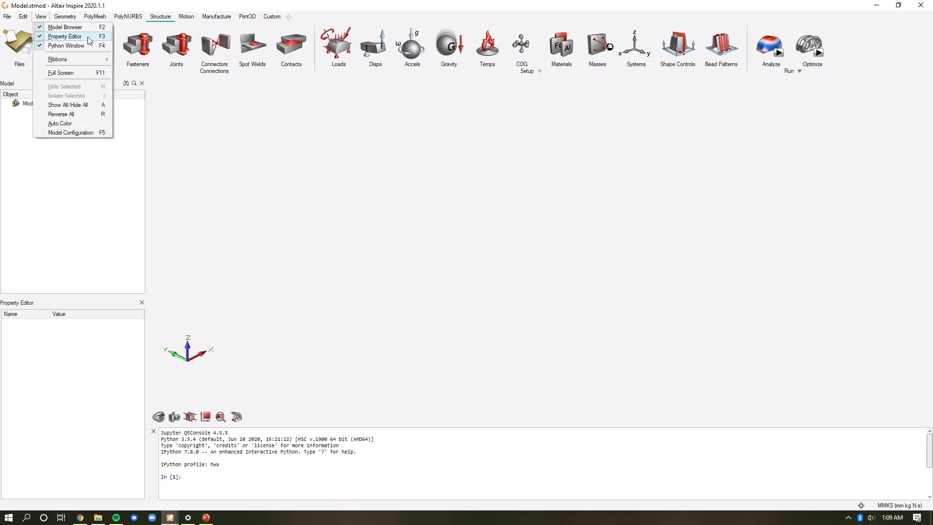
left_click(215, 127)
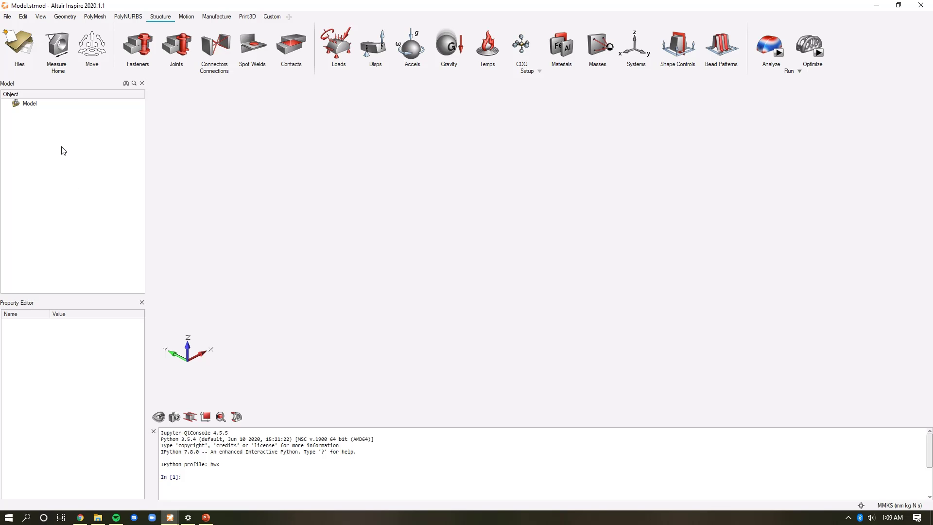
Open the ENGINE_RAILS file from the CAD folder and orient the view to show both rails
left_click(30, 39)
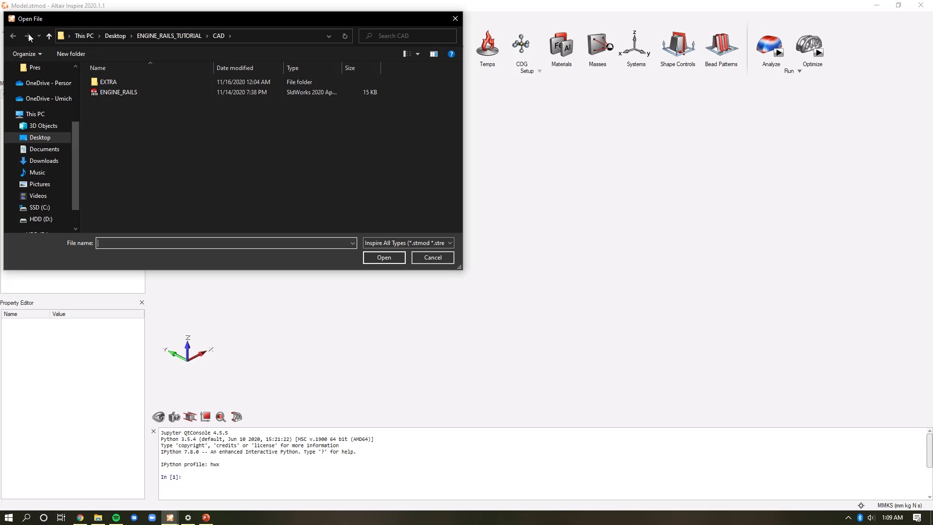
double_click(136, 94)
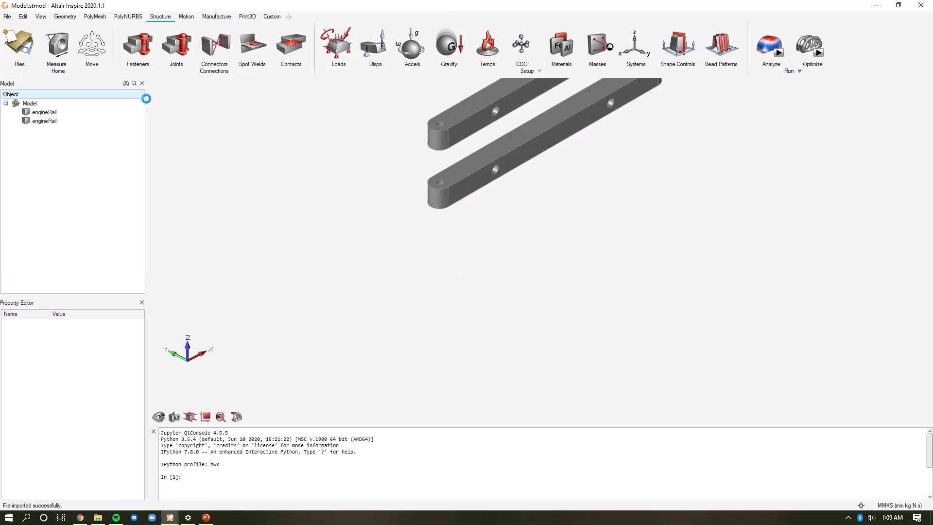
mouse_move(585, 146)
right_mouse_down()
mouse_move(713, 250)
mouse_move(730, 246)
right_mouse_up()
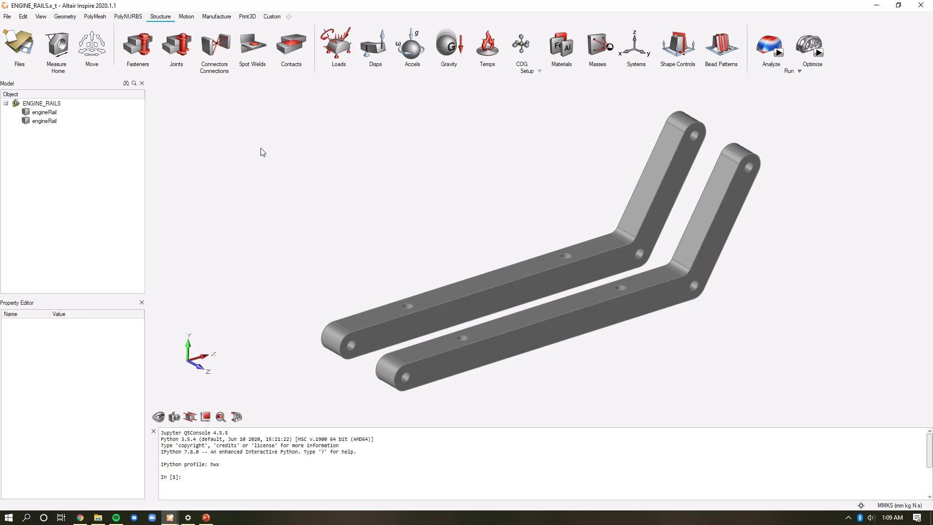
Start a point sketch on the rear rail's inner side face and move its sketch plane 30 mm along Z, between the rails
left_click(65, 19)
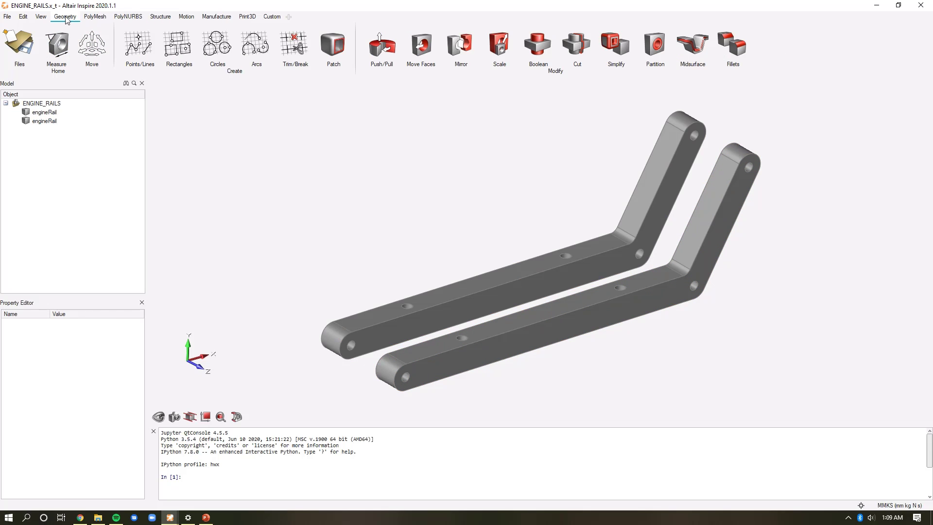
left_click(140, 38)
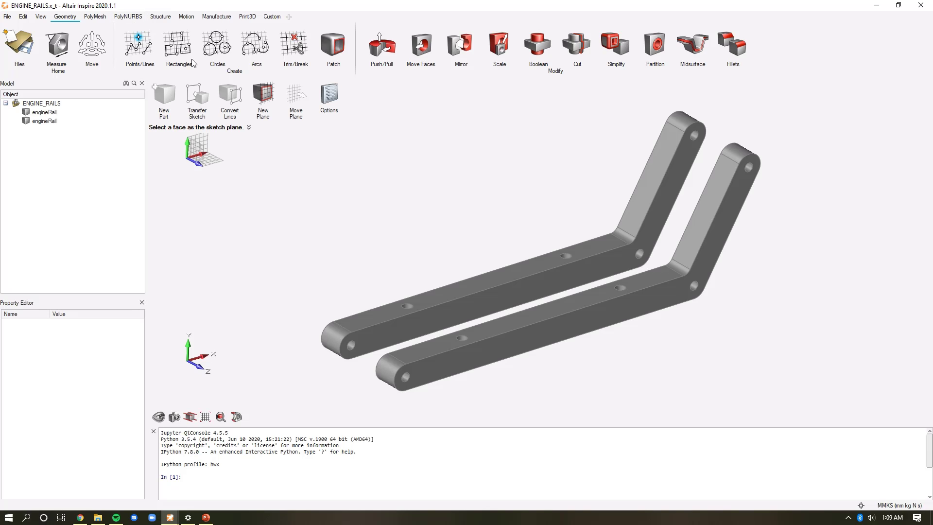
left_click(478, 301)
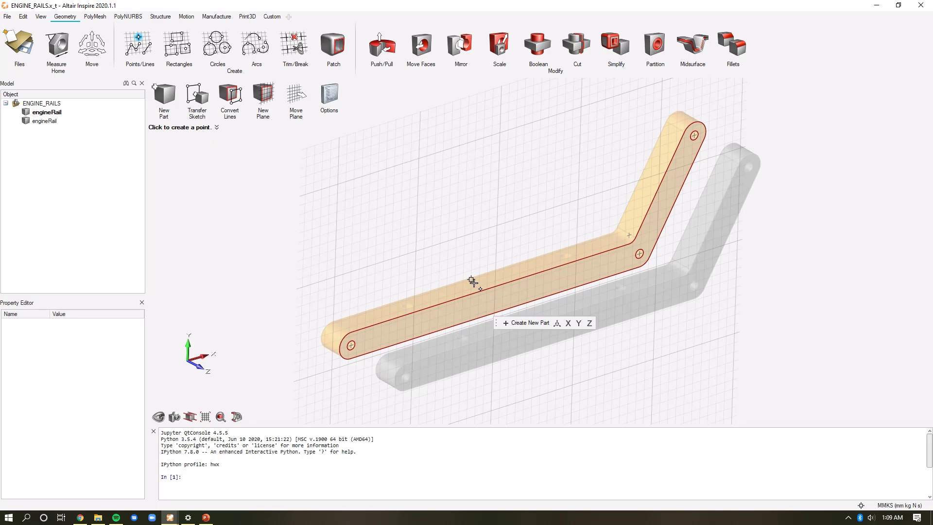
left_click(296, 95)
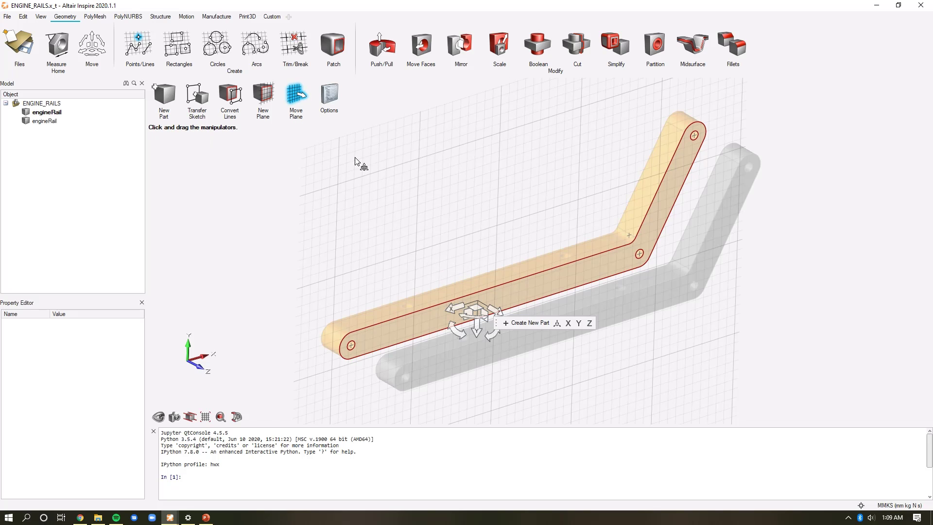
right_click_drag(533, 274, 479, 292)
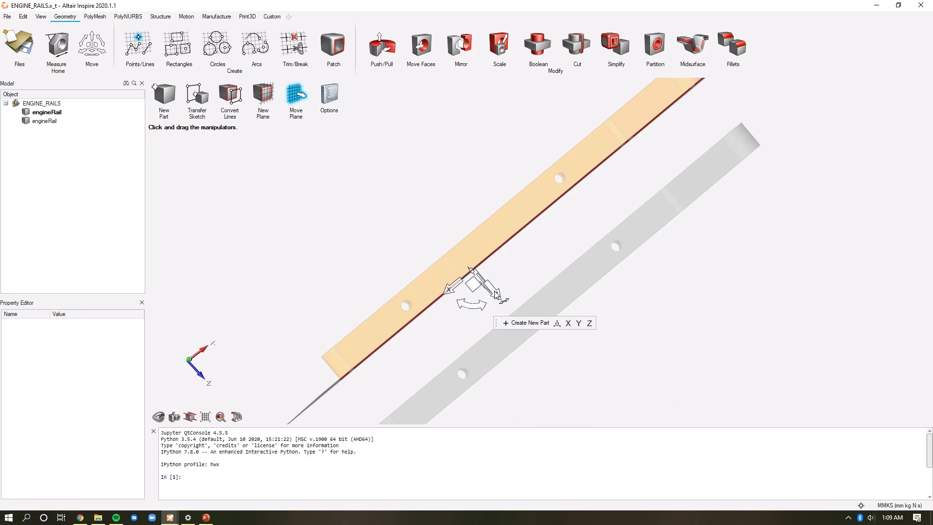
left_click(508, 305)
left_click_drag(510, 307, 516, 317)
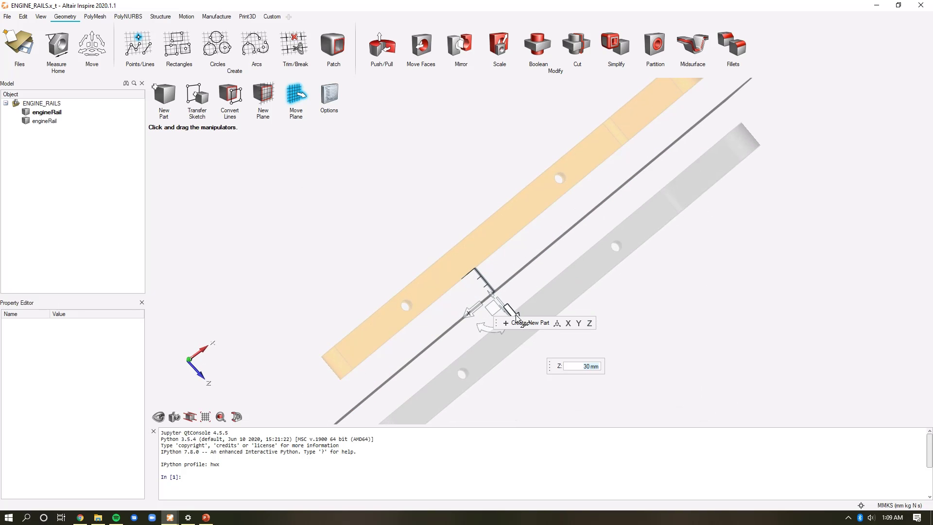
right_click_drag(427, 286, 375, 194)
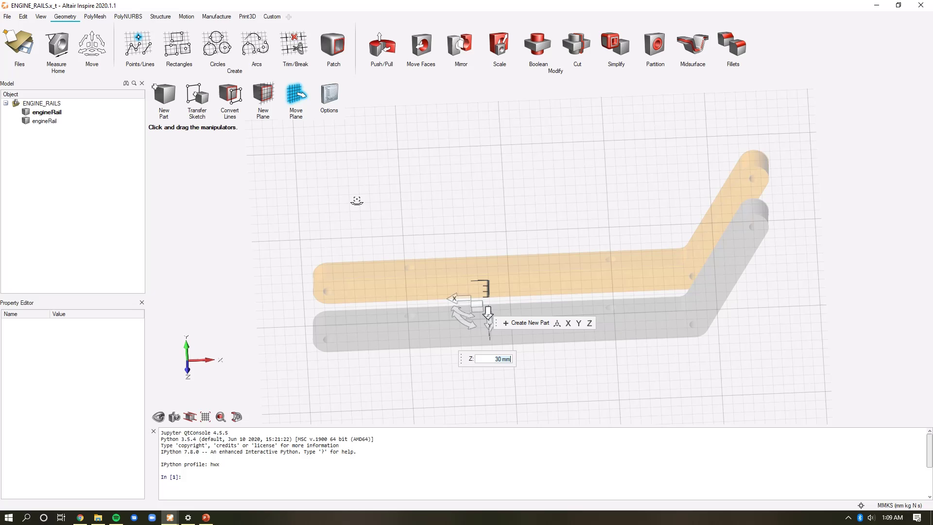
key("Return")
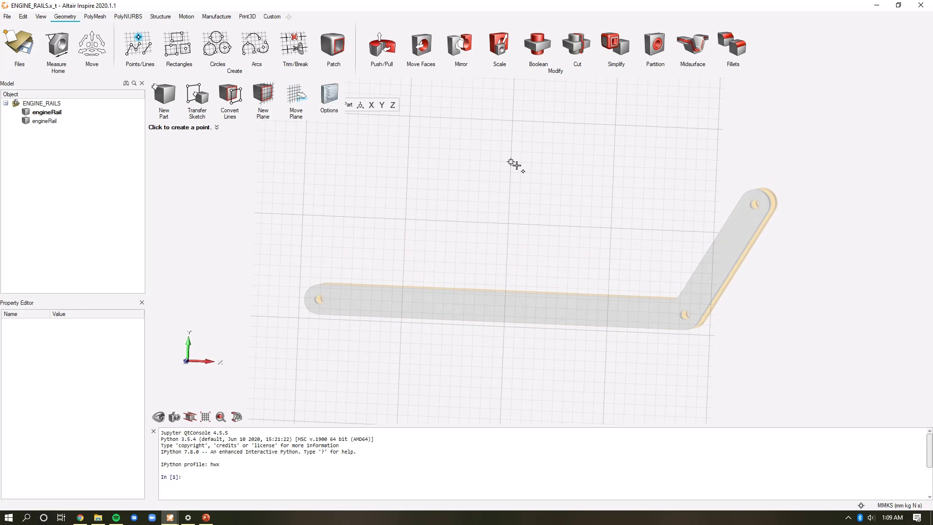
Place a sketch point above the rails on the offset plane and finish the sketch
right_click_drag(541, 250, 546, 310)
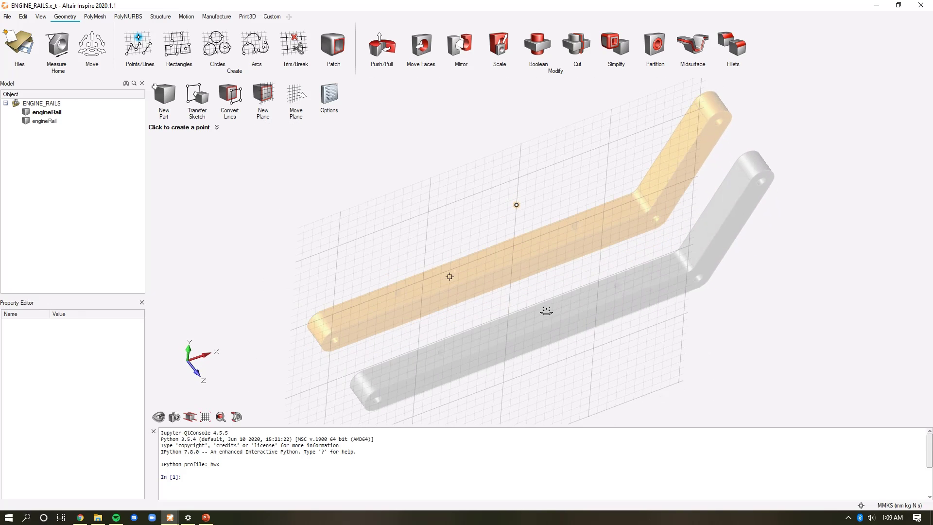
right_click(241, 243)
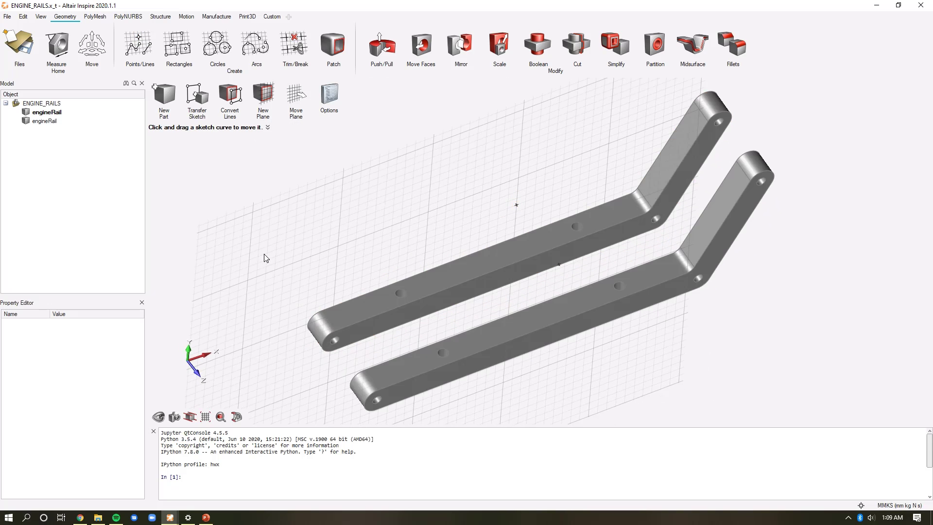
key("p")
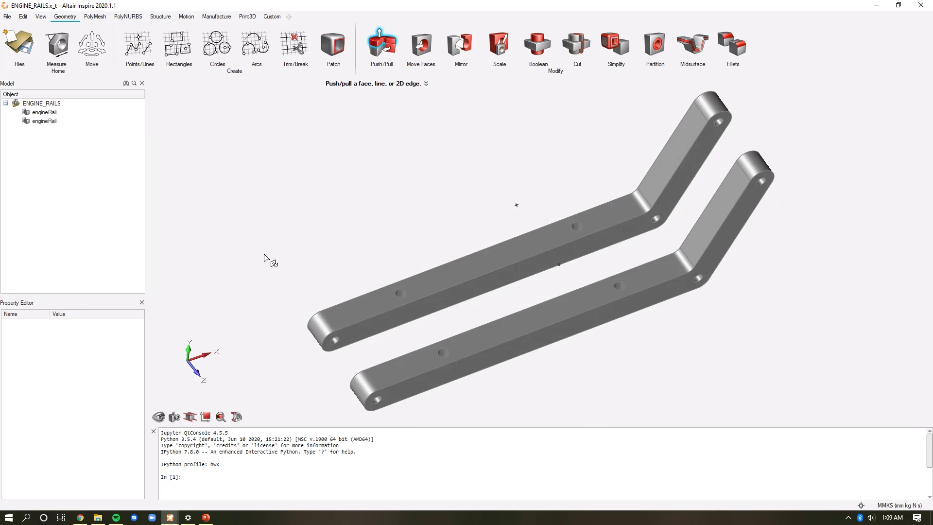
right_click(428, 141)
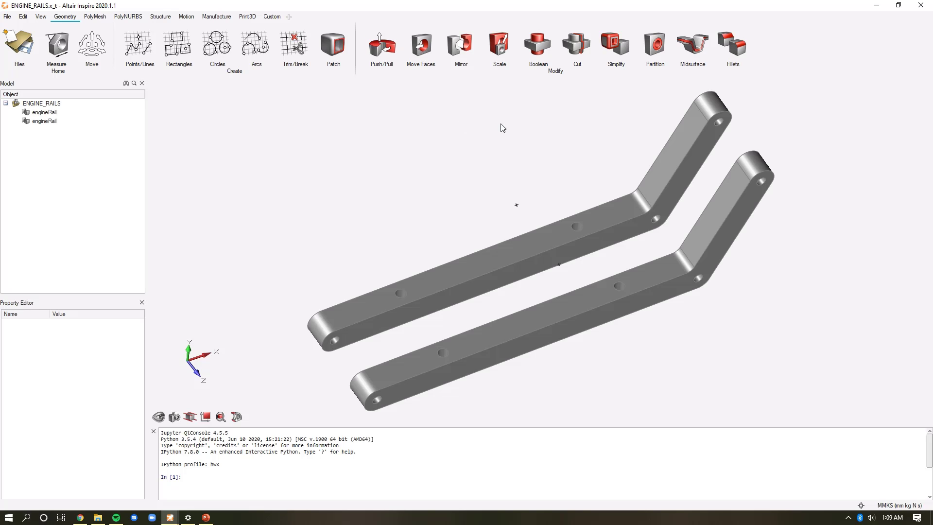
Partition all the holes in both rails with a 5 mm offset
left_click(656, 49)
right_click_drag(624, 191, 619, 165)
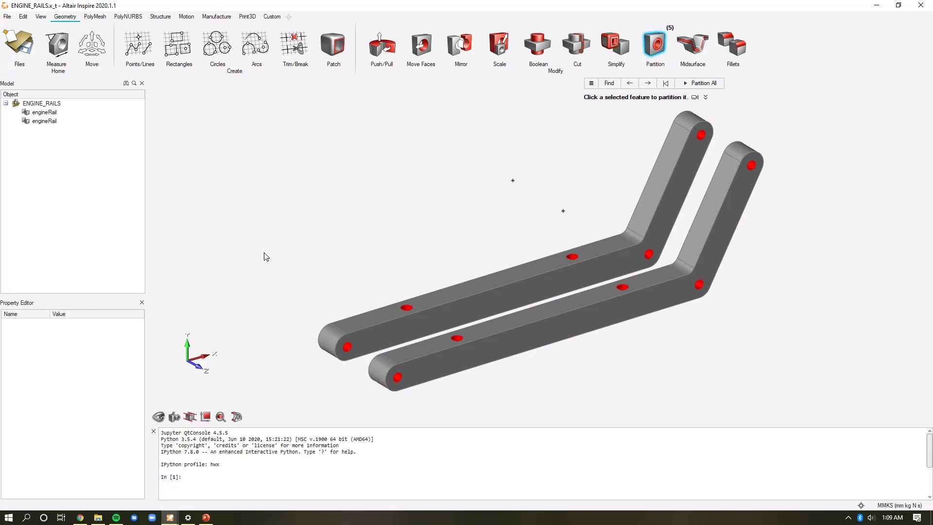
left_click(700, 83)
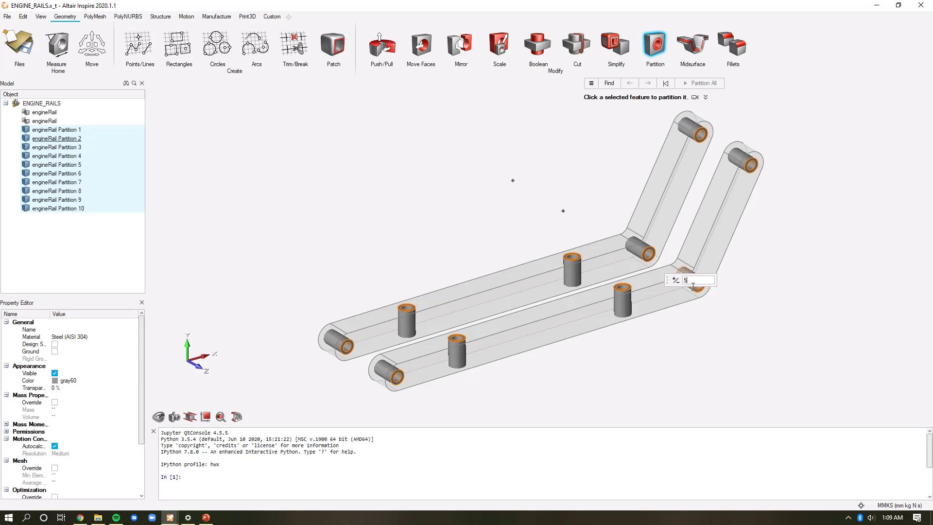
key("Return")
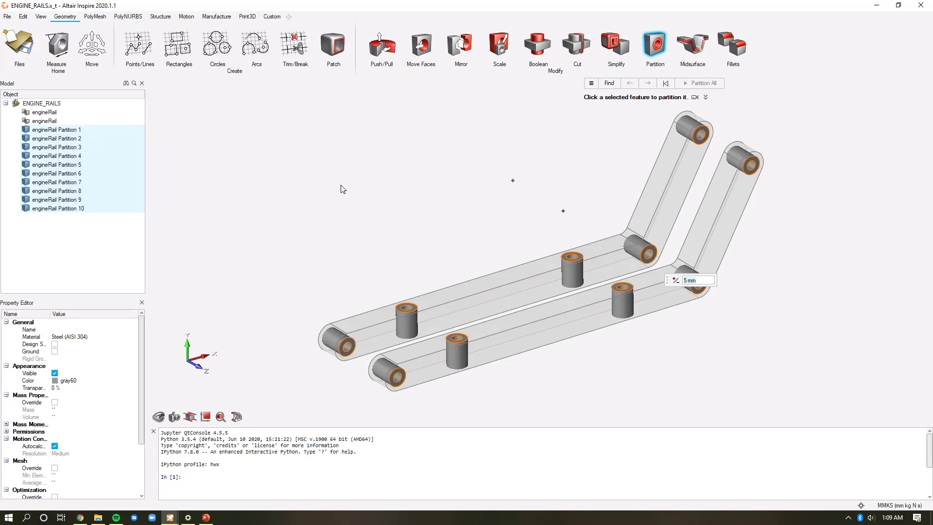
left_click(342, 188)
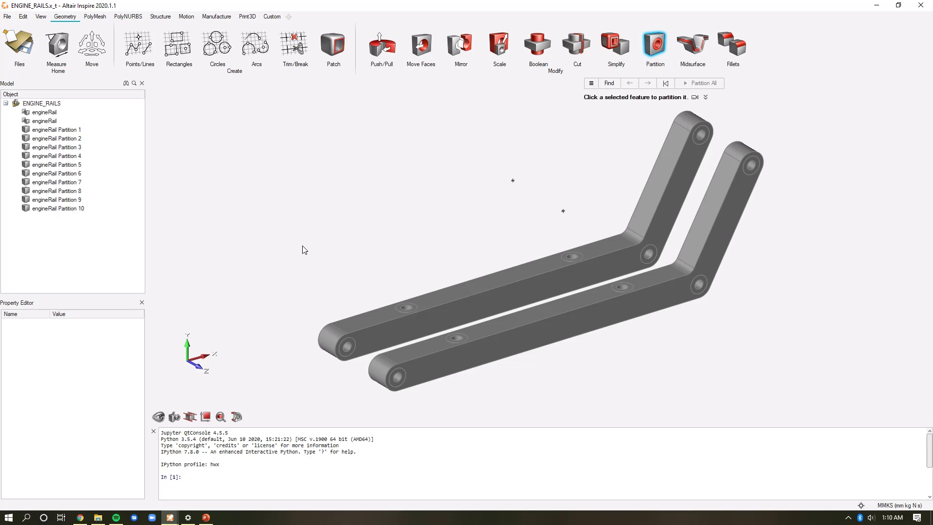
Assign Aluminum (7075-T6) as the material of both engine rails and all ten hole partitions
left_click(55, 113)
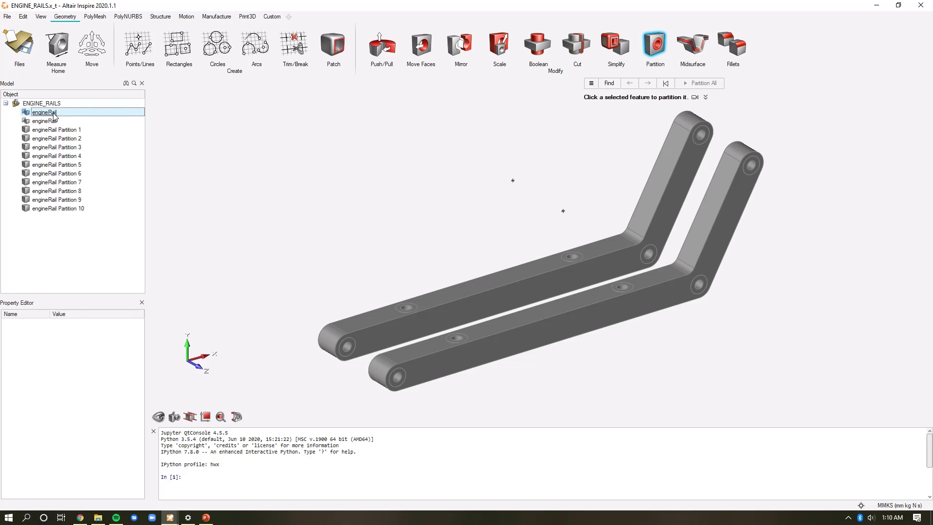
left_click(65, 210, "shift")
right_click(65, 210)
mouse_move(92, 216)
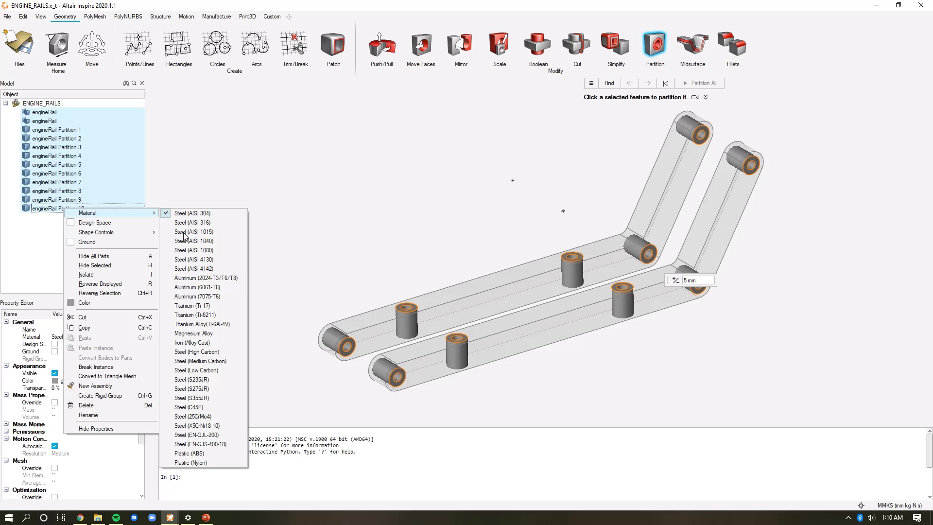
left_click(214, 300)
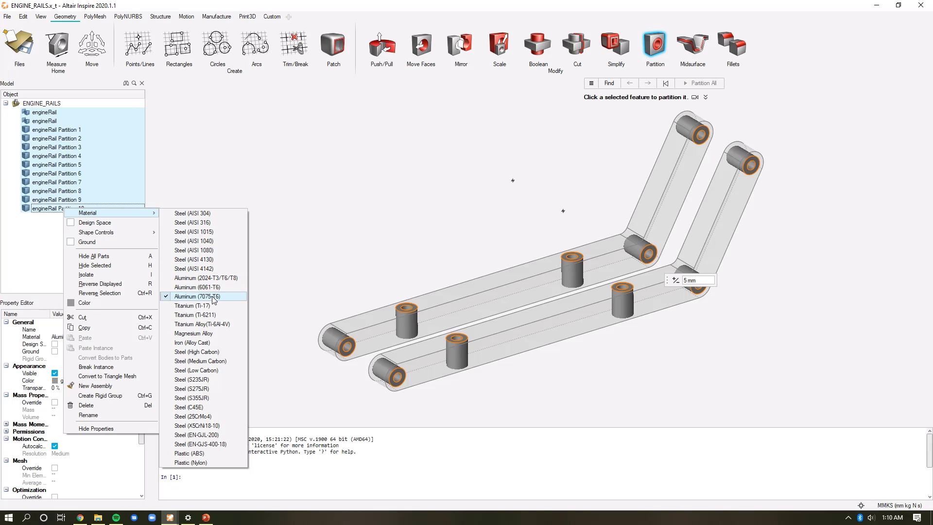
left_click(322, 204)
Set both engineRail bodies as design space
left_click(62, 115)
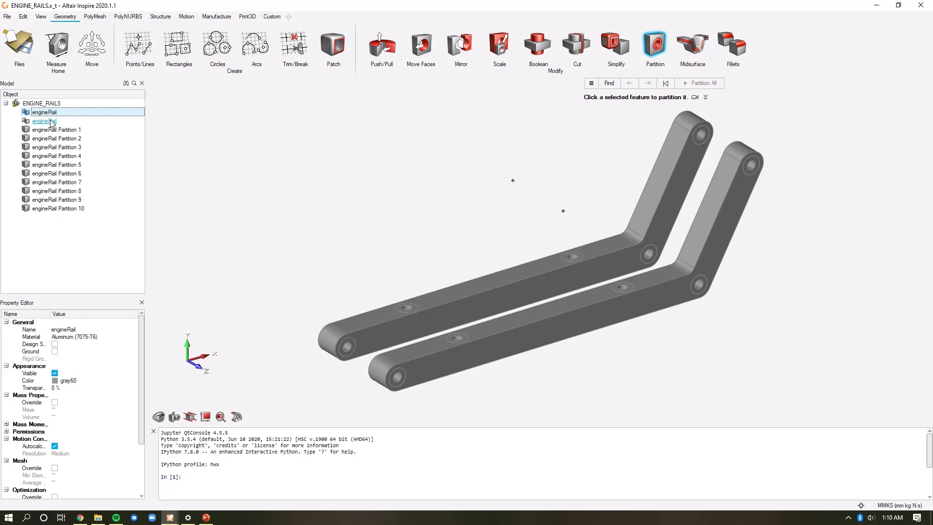
left_click(61, 120, "ctrl")
right_click(52, 121)
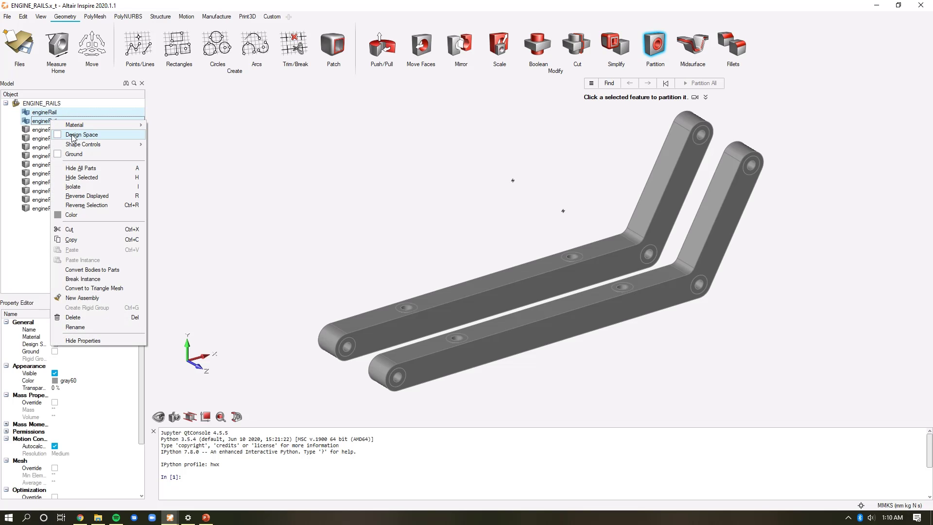
left_click(59, 136)
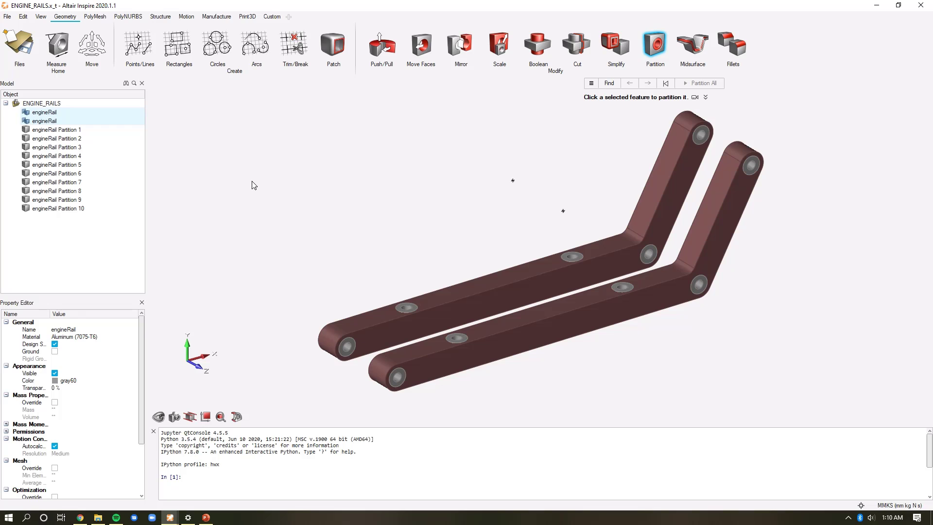
key("Escape")
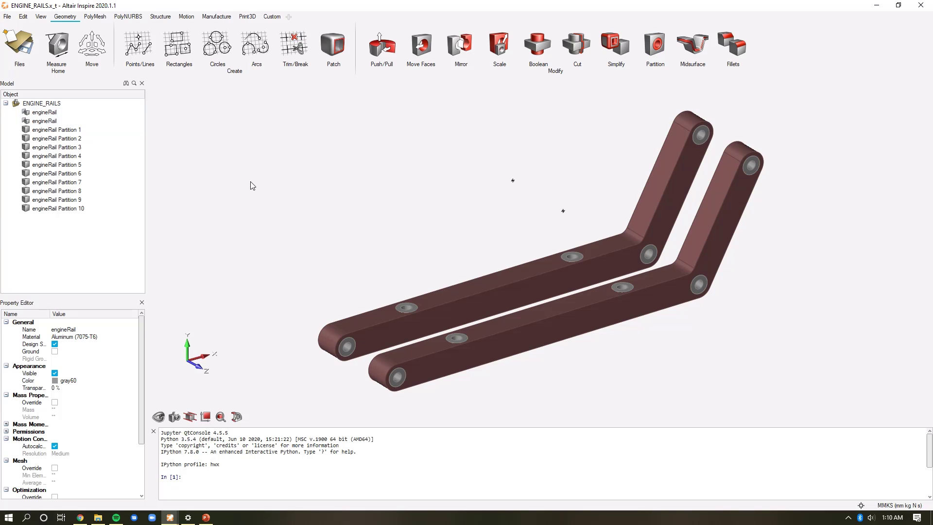
left_click(160, 17)
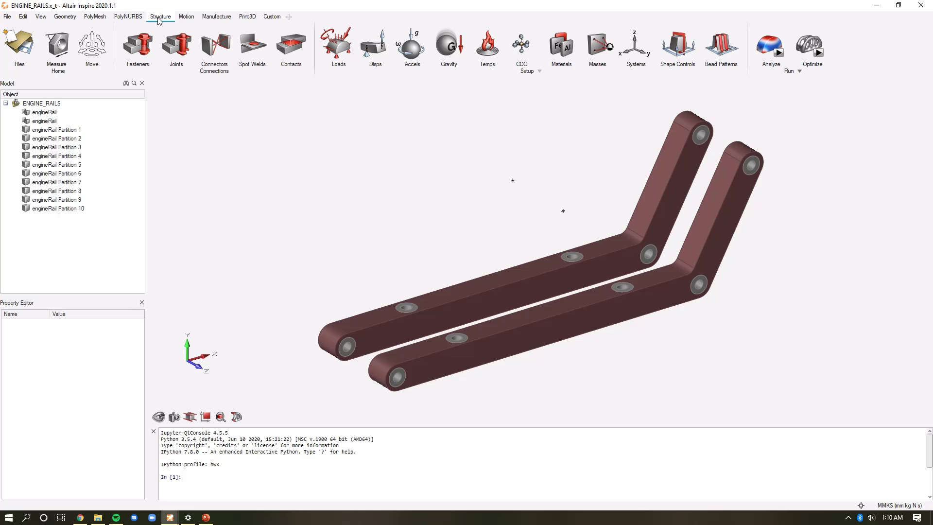
left_click(217, 46)
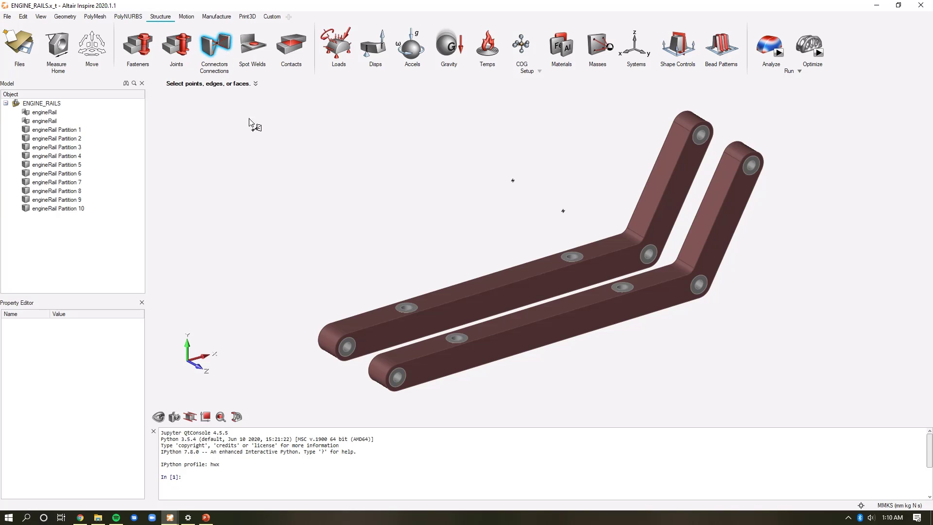
key("Escape")
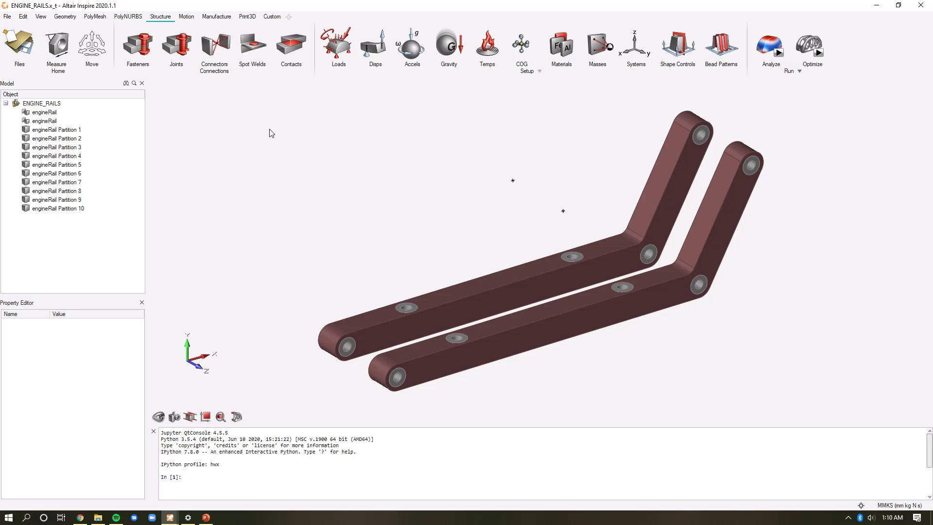
Convert the bodies of the engineRail part into separate parts
right_click(50, 113)
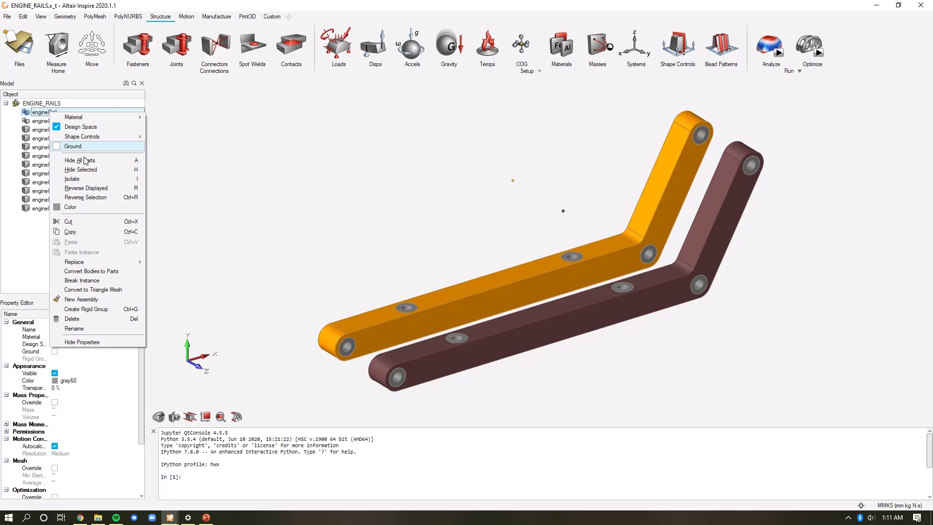
left_click(104, 275)
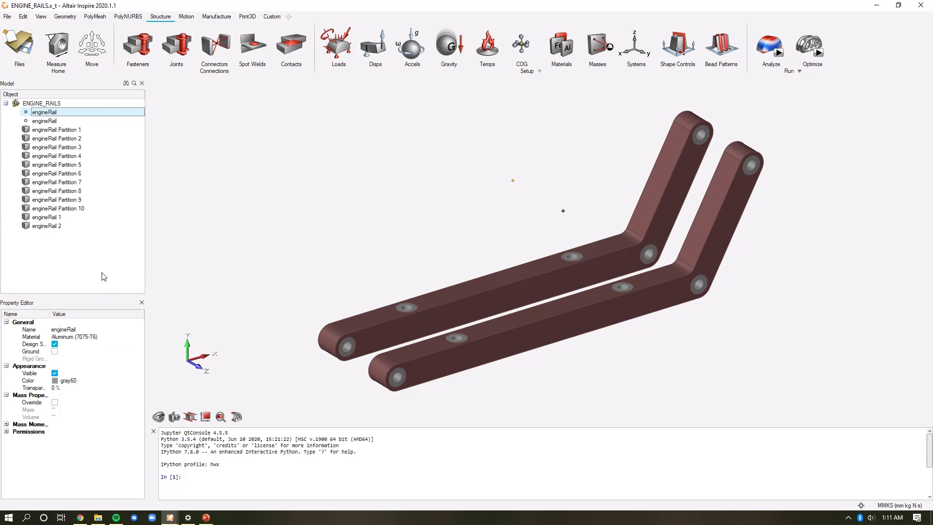
left_click(275, 216)
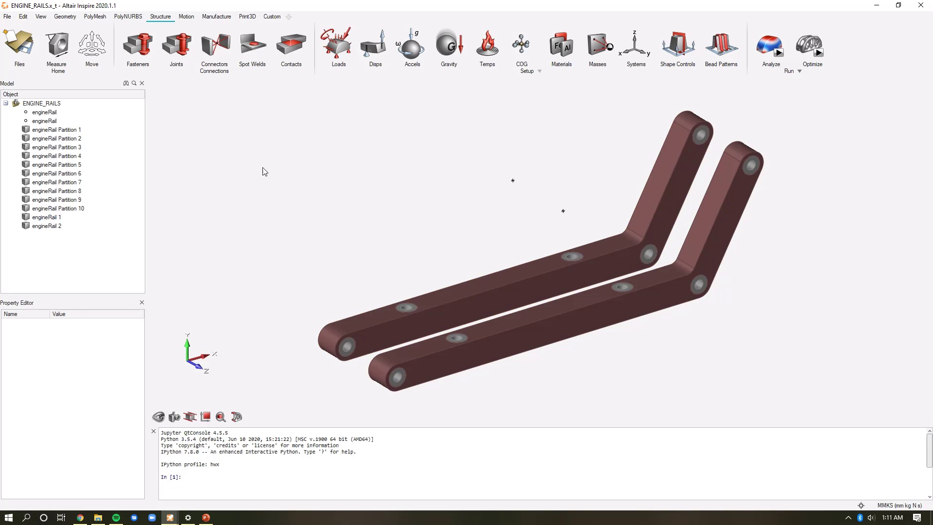
Delete the second of the two engineRail points from the model
right_click(45, 113)
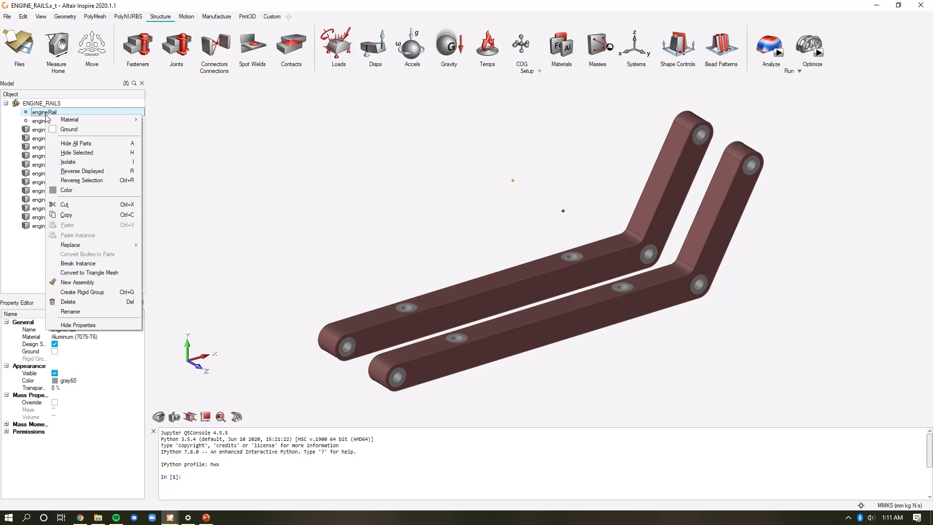
left_click(37, 122)
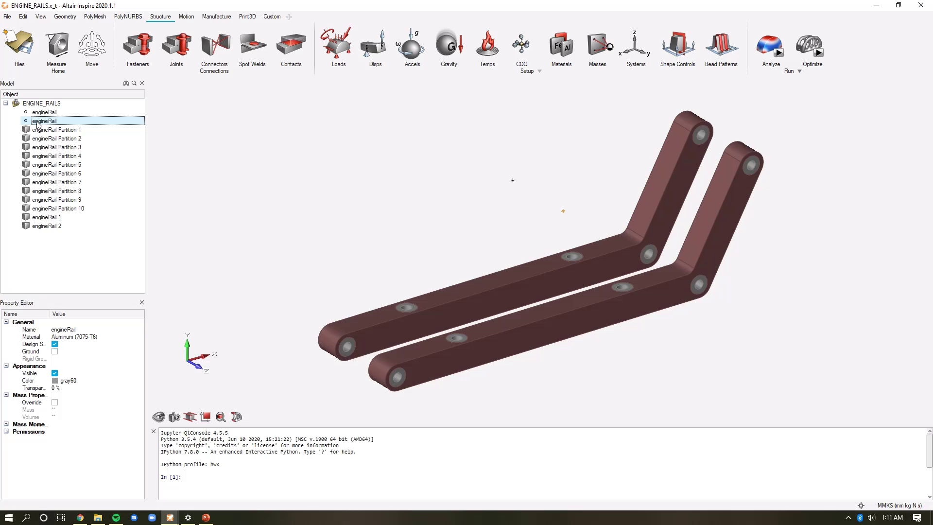
key("Delete")
mouse_move(448, 176)
right_mouse_down()
mouse_move(475, 244)
mouse_move(451, 183)
mouse_move(453, 191)
right_mouse_up()
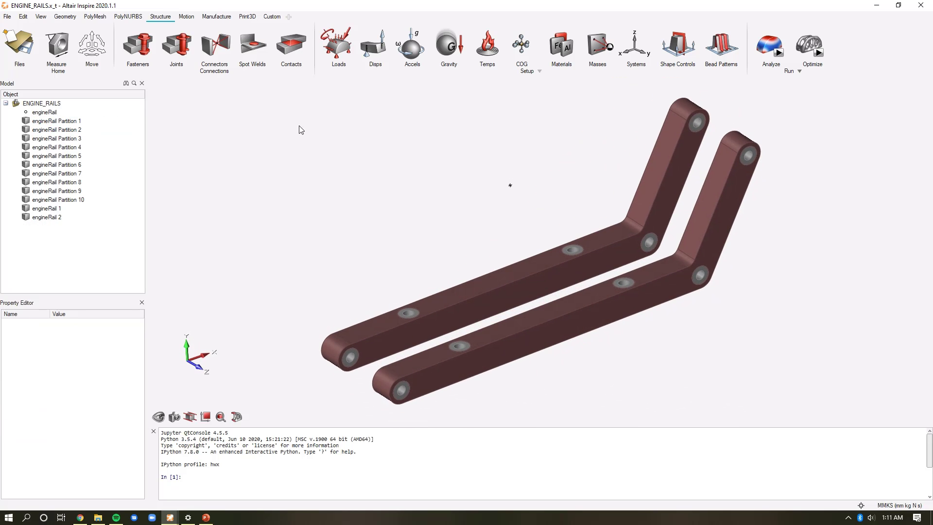
Create a connector joining the engineRail point above the rails to the four holes in the rails' top faces
left_click(222, 52)
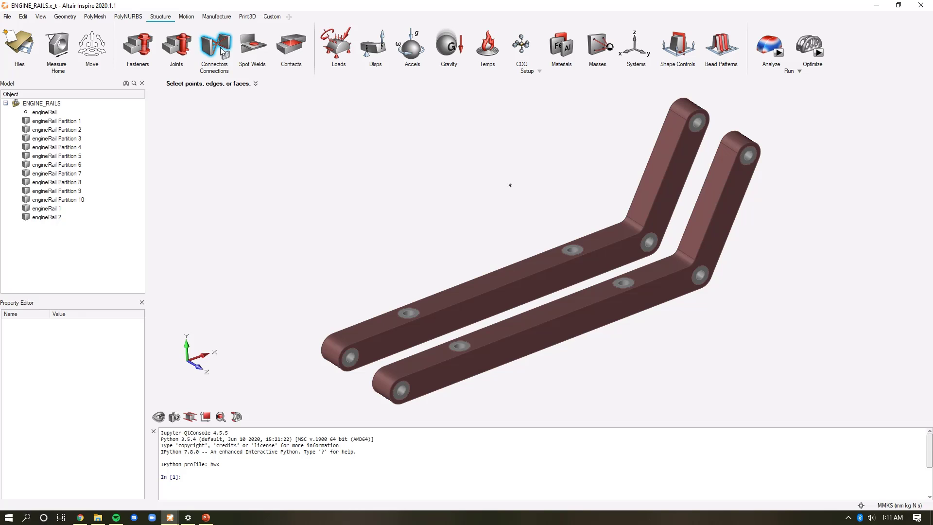
scroll(546, 336, "up", 6)
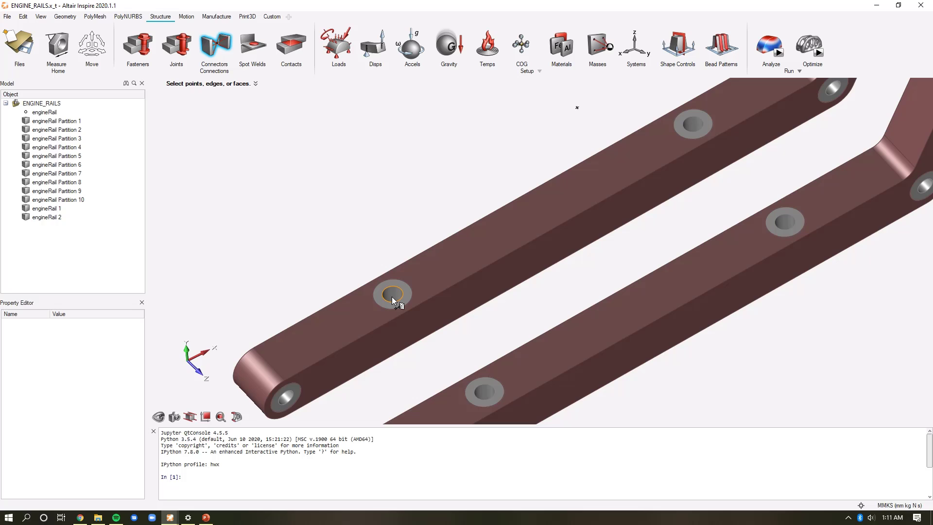
left_click(393, 293)
scroll(500, 251, "down", 2)
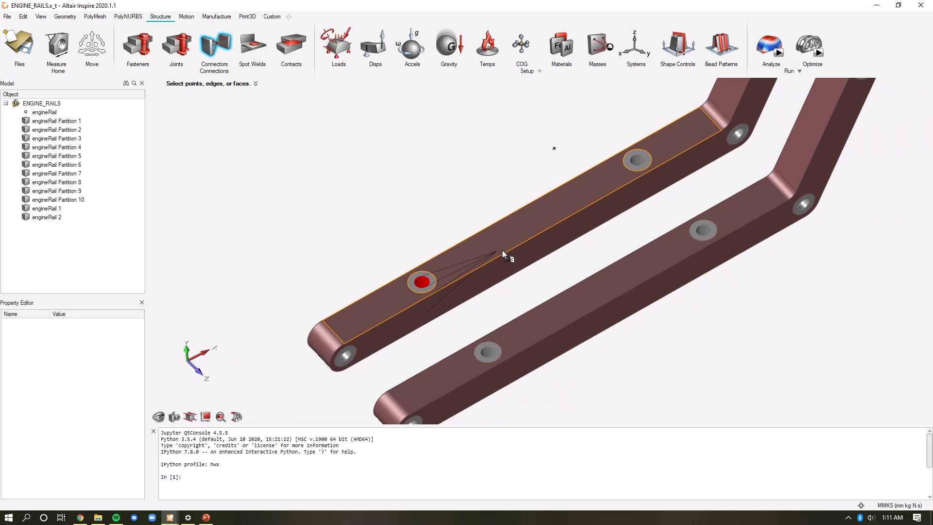
left_click(554, 148)
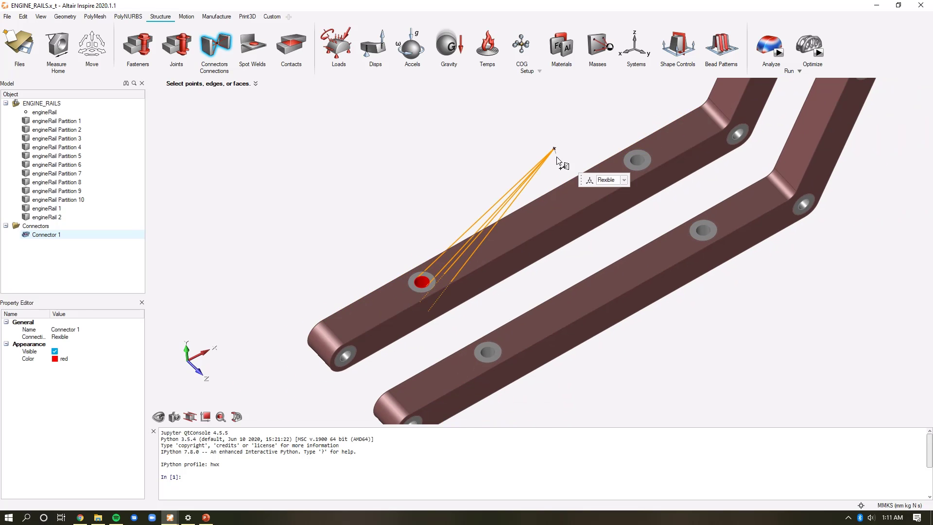
left_click(490, 351)
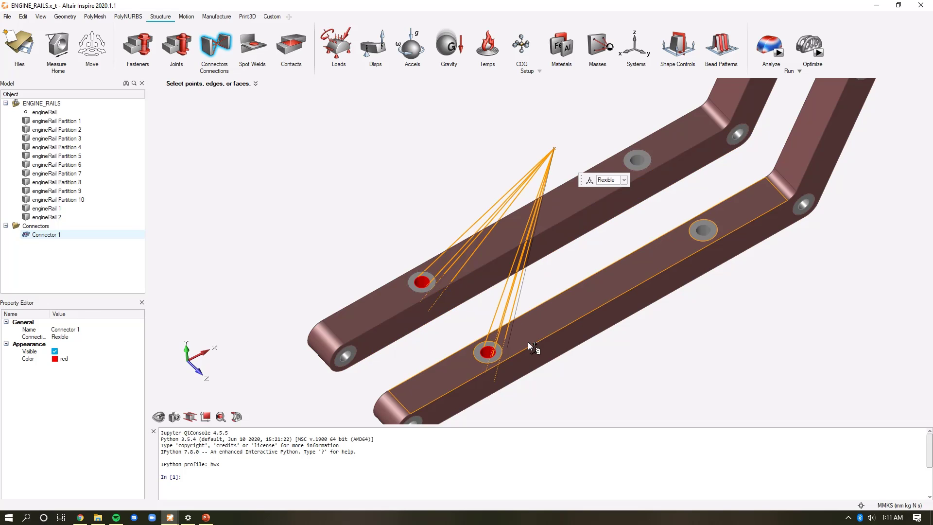
left_click(702, 230)
left_click(637, 161)
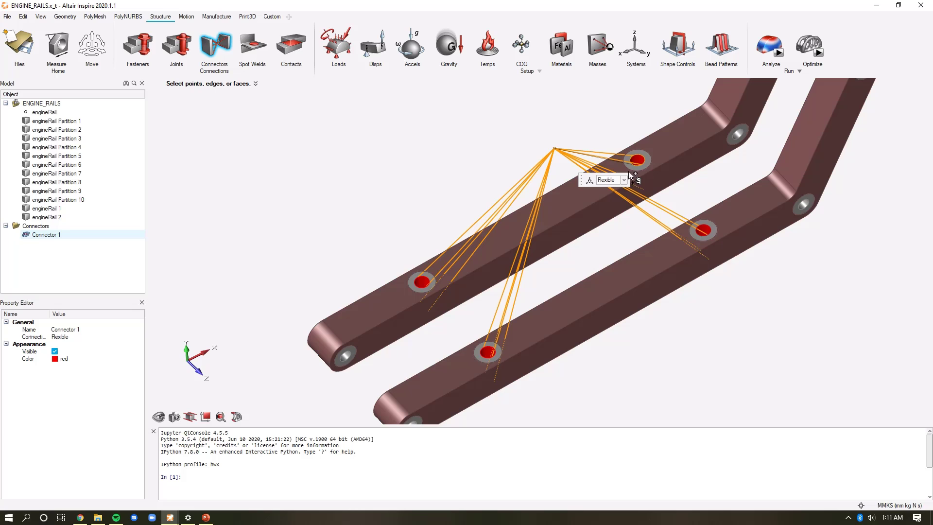
Set the connector between the engineRail point and the four top-face holes to Rigid
left_click(624, 181)
left_click(610, 189)
right_click_drag(327, 203, 338, 173)
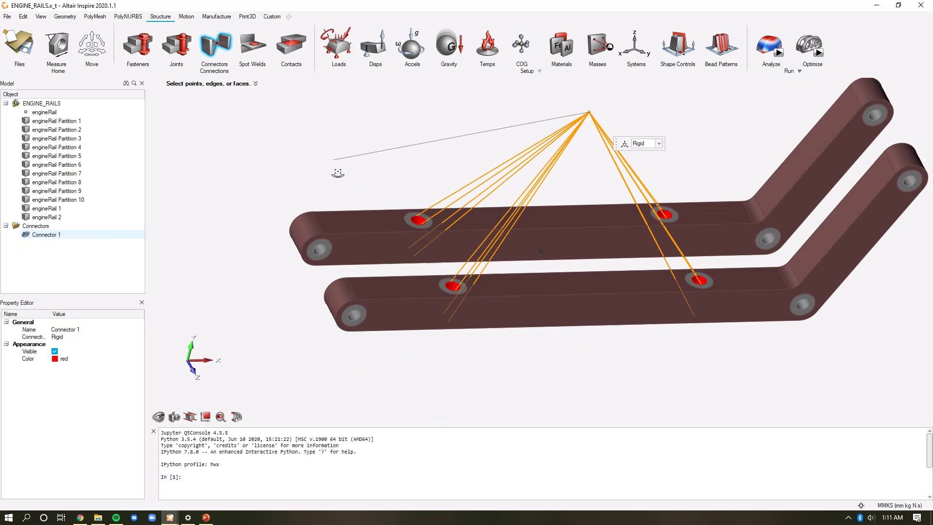
key("Escape")
scroll(343, 203, "down", 5)
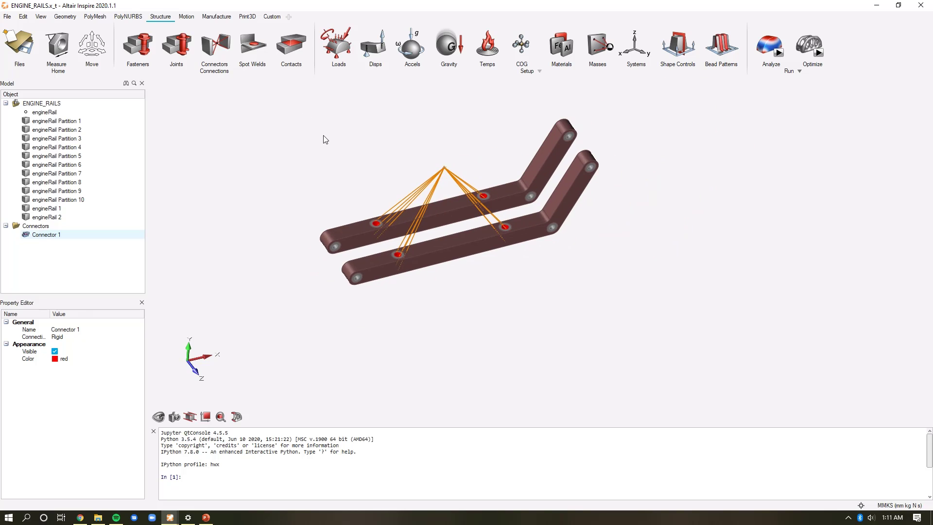
Create a Rigid connector between the holes at the upper ends of the two rails' angled arms
left_click(218, 48)
scroll(608, 138, "up", 3)
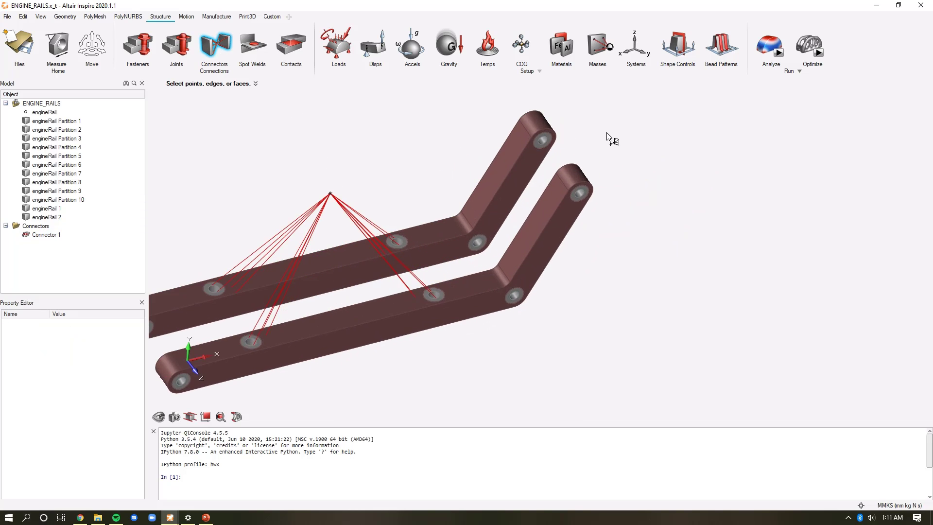
scroll(608, 139, "up", 4)
left_click(475, 149)
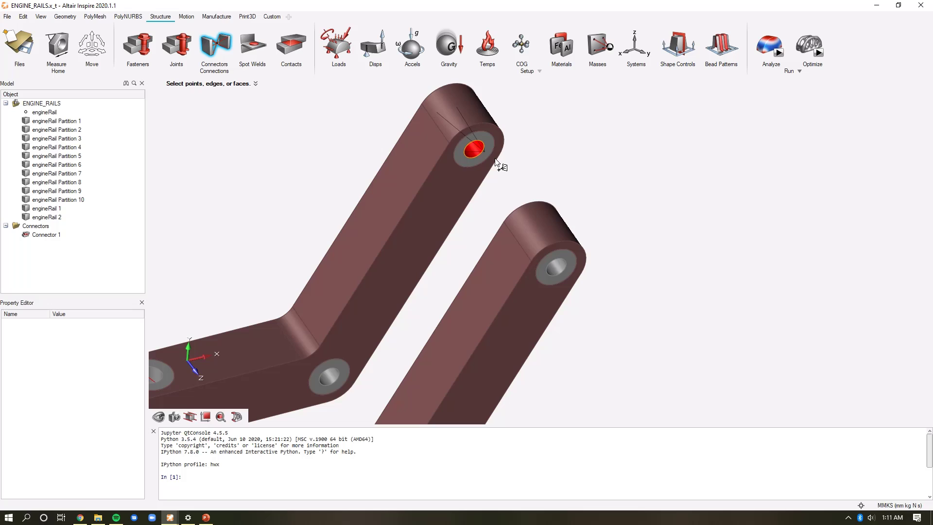
left_click(556, 266)
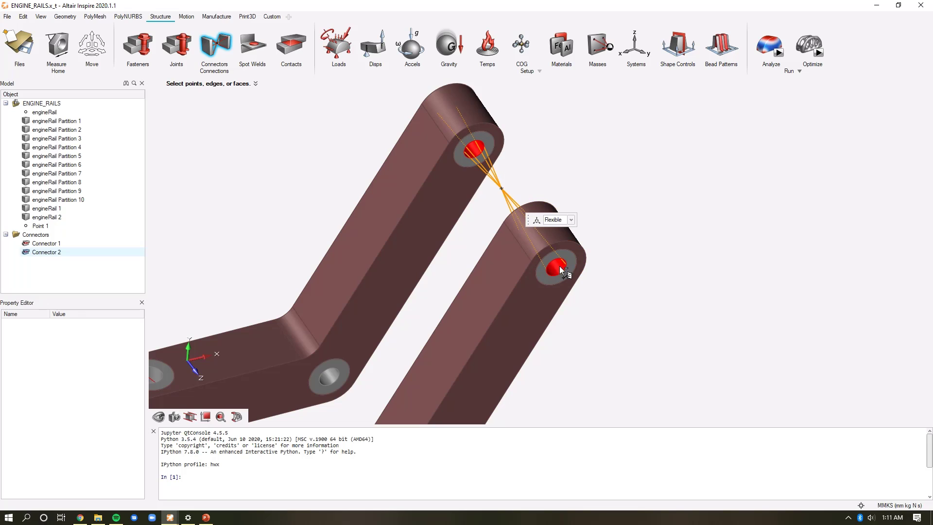
left_click(572, 220)
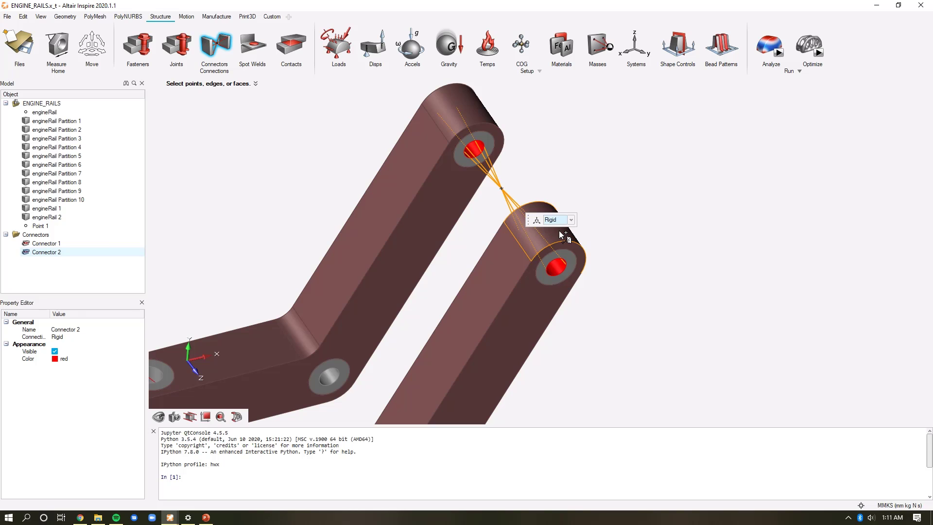
right_click(632, 178)
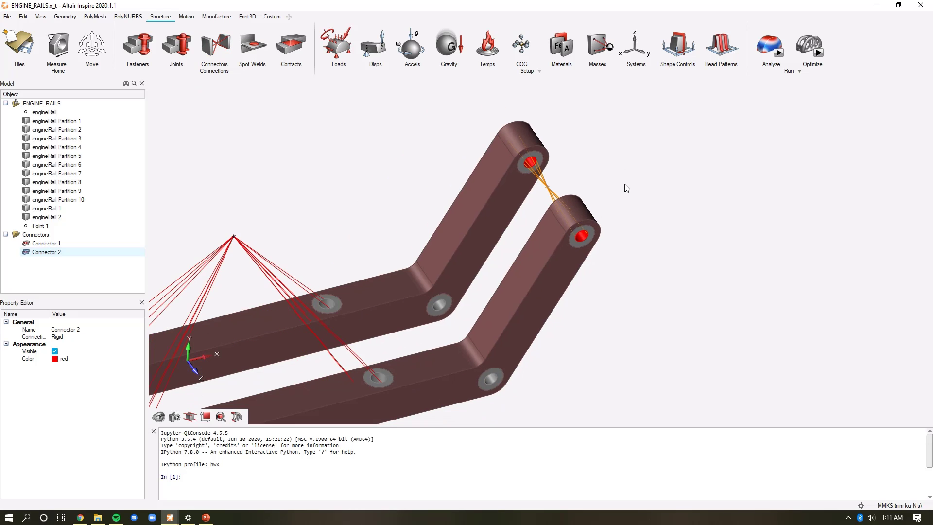
scroll(632, 192, "down", 3)
left_click(515, 181)
Apply supports to the side holes at the far lower ends of both rails, away from the bends
right_click_drag(714, 242, 767, 235)
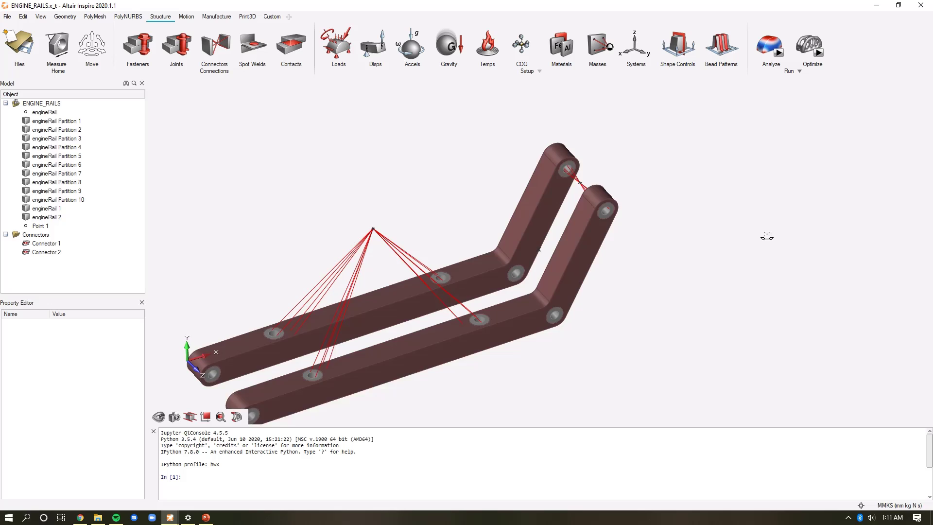
scroll(765, 223, "down", 3)
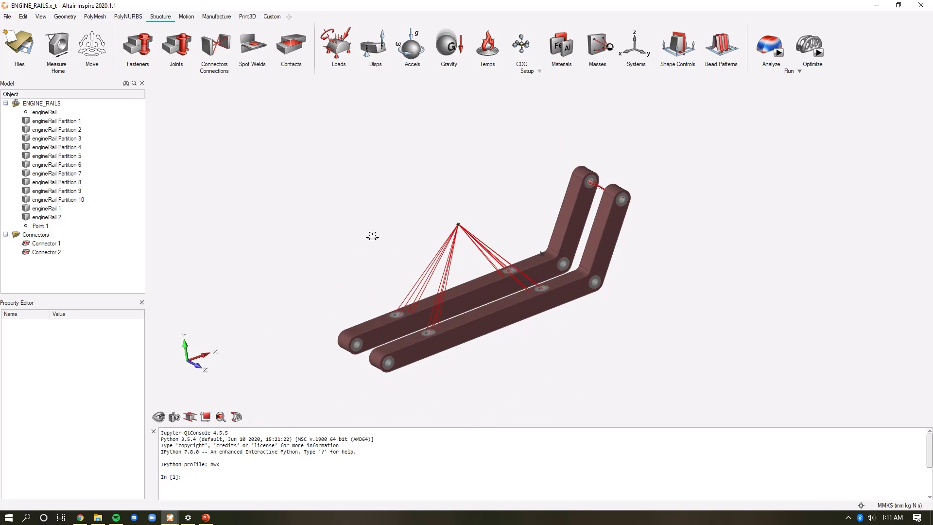
right_click_drag(372, 236, 372, 232)
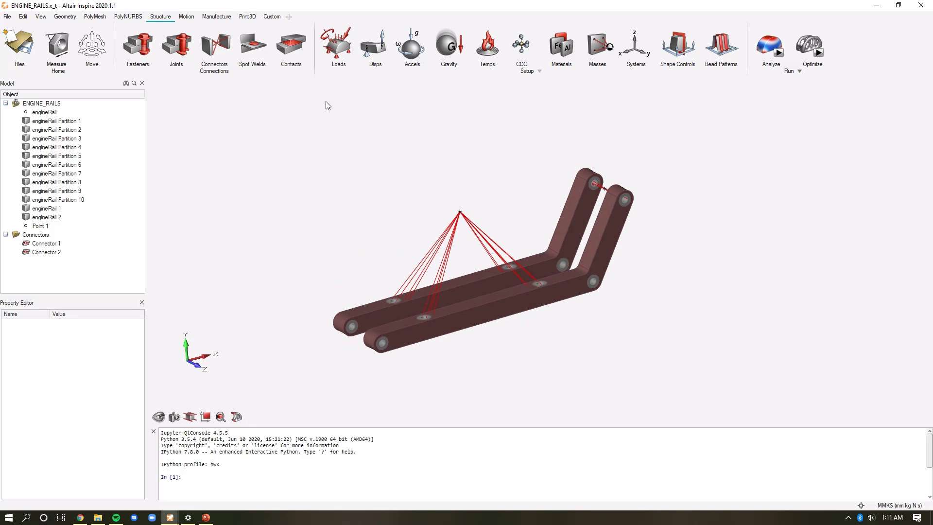
left_click(347, 52)
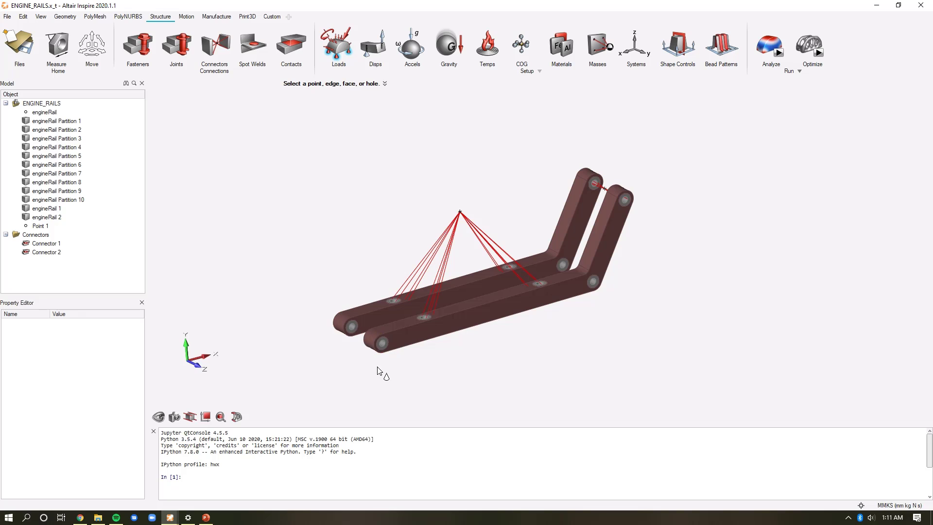
scroll(379, 374, "up", 5)
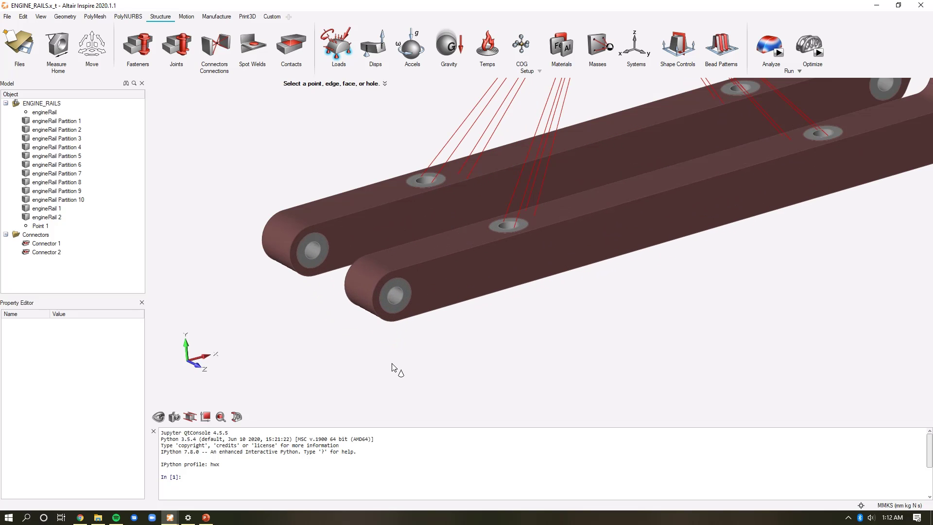
left_click(313, 249)
left_click(398, 299)
Apply supports to the side holes at the bends of both rails
scroll(398, 301, "down", 4)
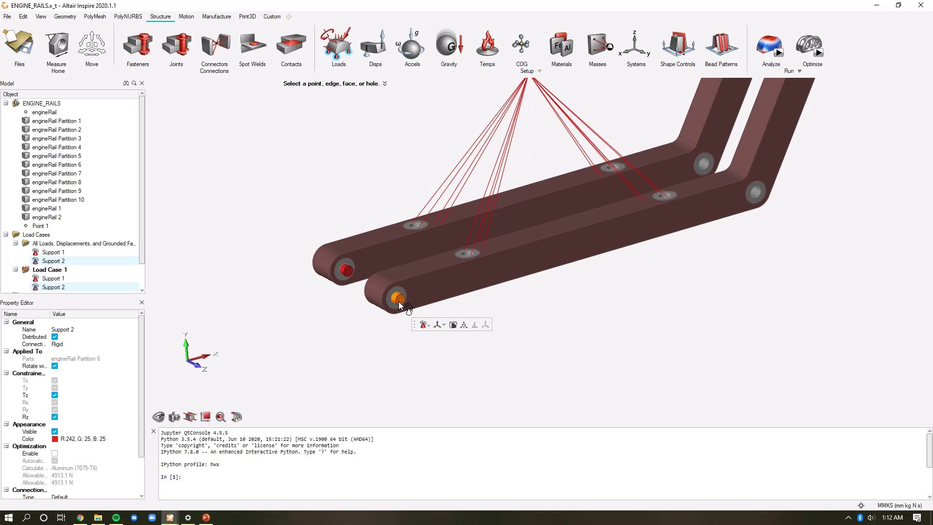
scroll(623, 233, "up", 5)
left_click(624, 240)
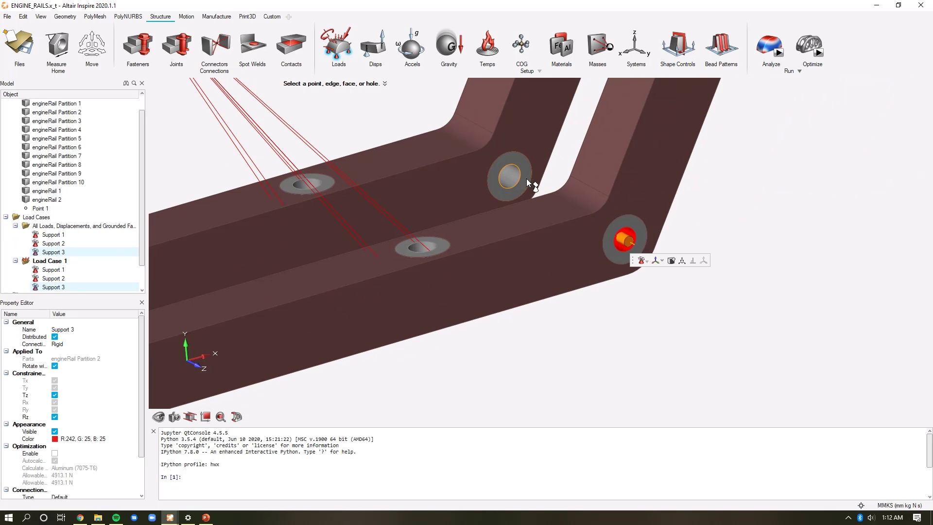
left_click(511, 177)
scroll(541, 238, "down", 5)
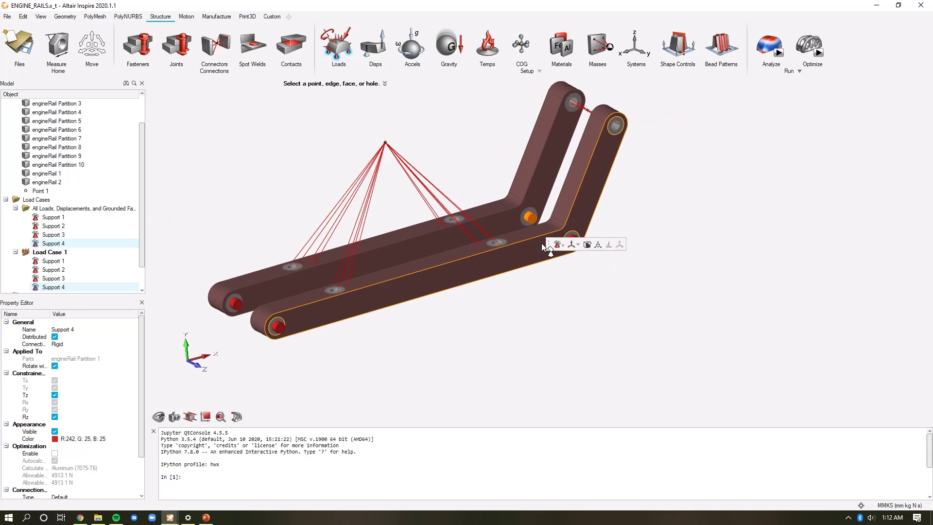
left_click(287, 178)
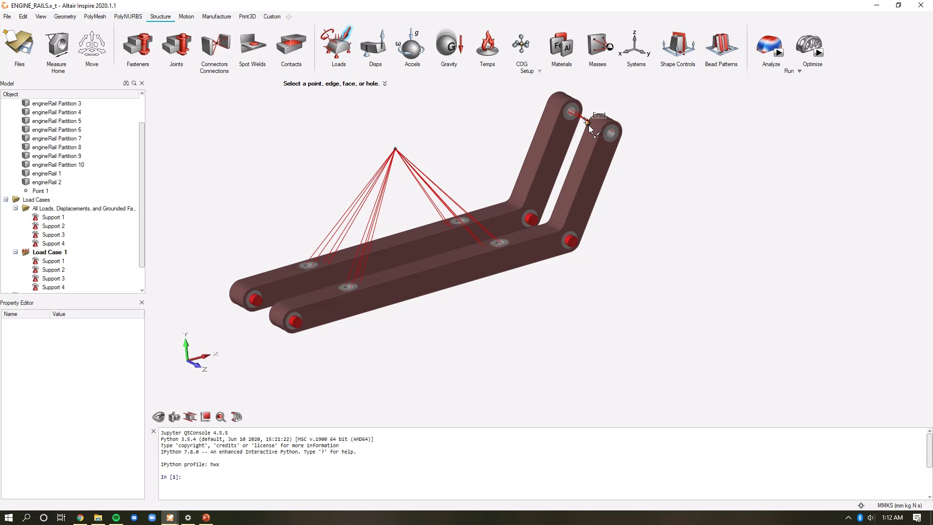
Apply three 2400 N forces at the engineRail point above the rails, directed along -X, -Y and +Z
left_click(396, 149)
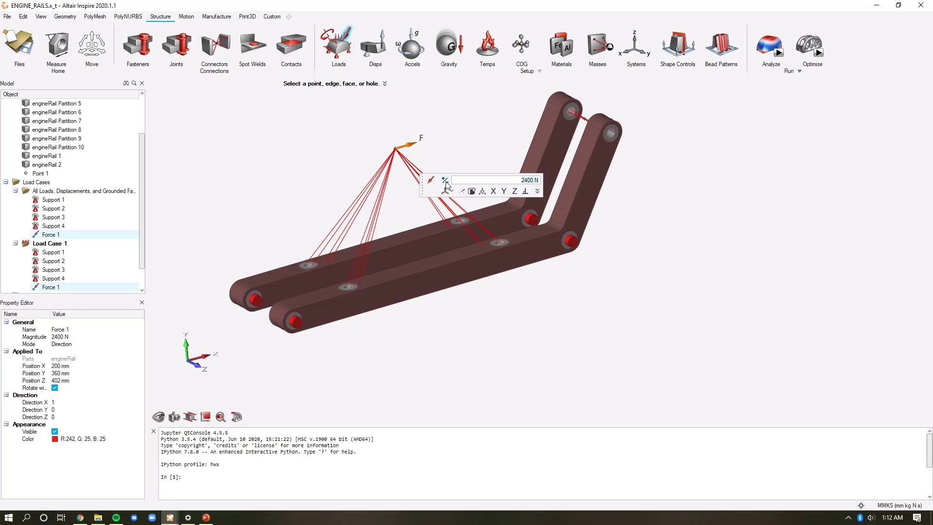
left_click(445, 182)
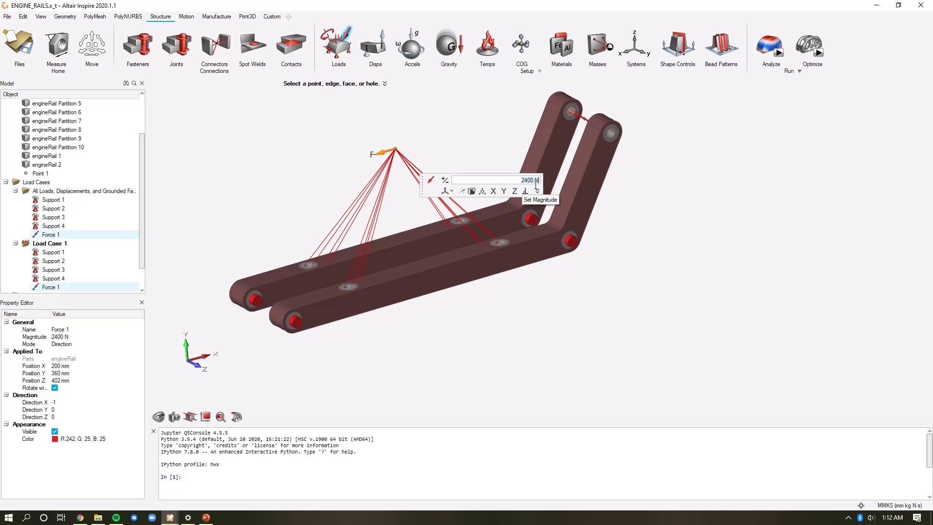
left_click(397, 151)
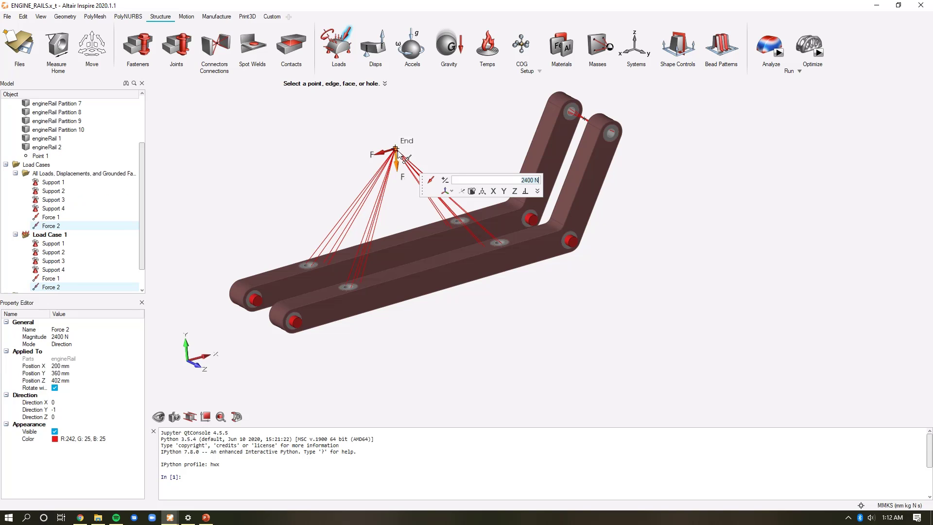
left_click(397, 152)
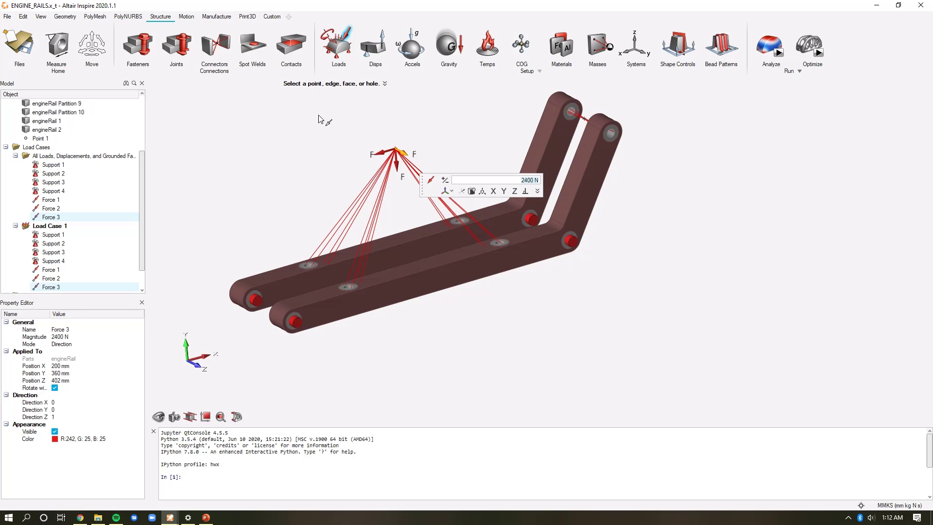
Apply a 5000 N force along +Z at the connector's centre point between the two upper end holes
left_click(585, 122)
scroll(529, 171, "up", 5)
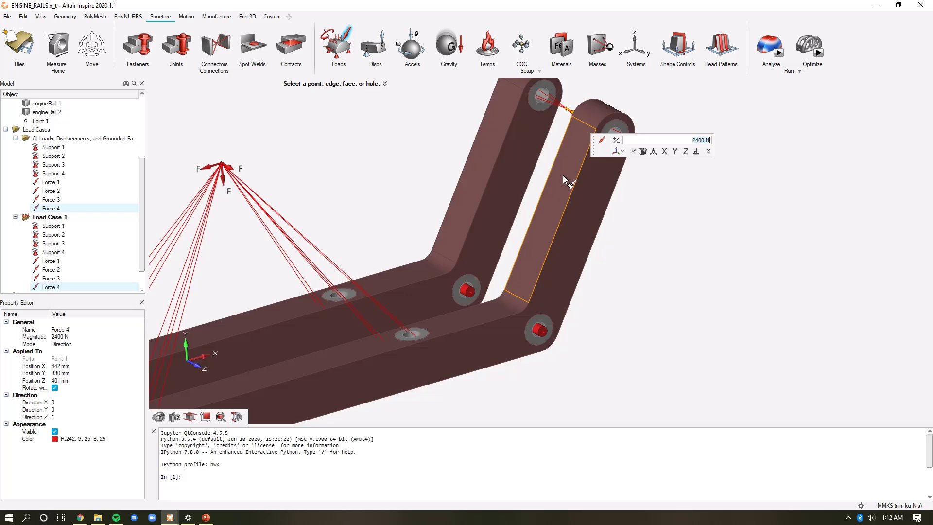
right_click_drag(529, 170, 518, 199)
type("5")
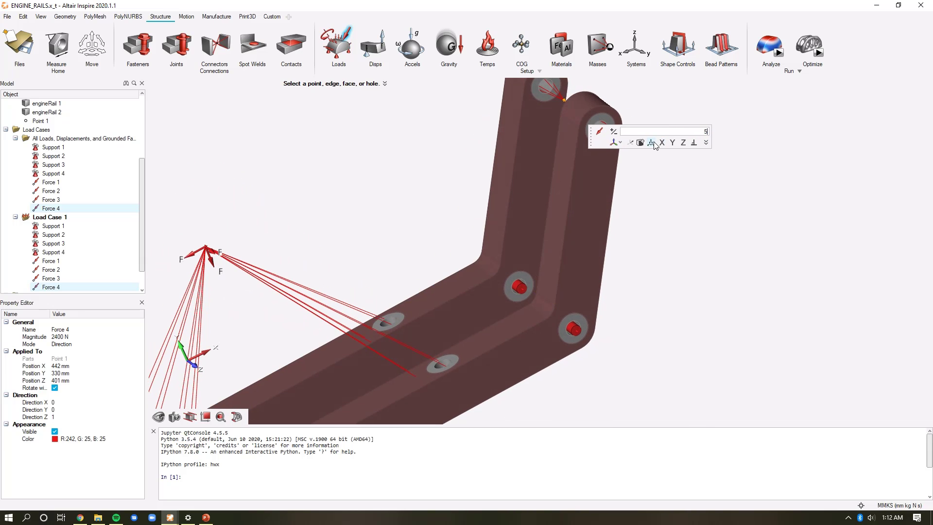
type("000")
key("Return")
key("Escape")
right_click_drag(348, 189, 378, 181)
scroll(378, 181, "down", 6)
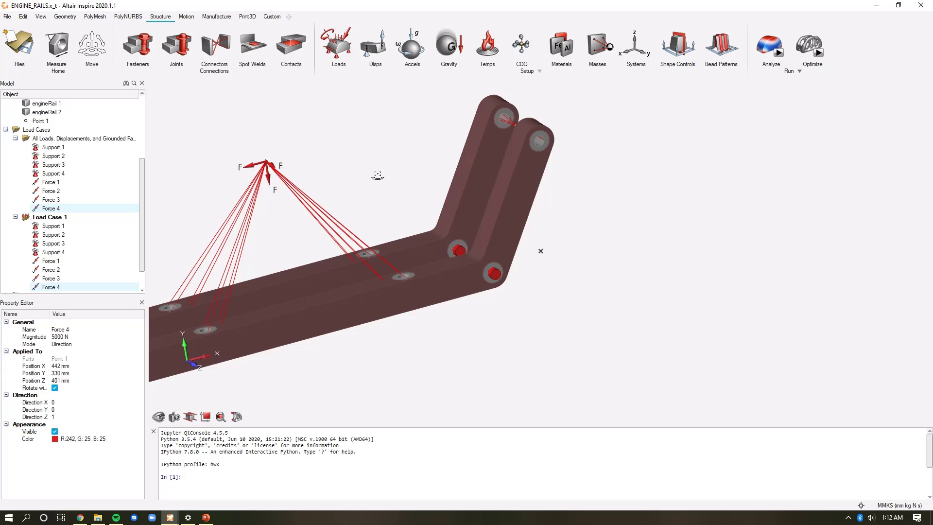
Create three additional load cases alongside Load Case 1
scroll(579, 203, "up", 2)
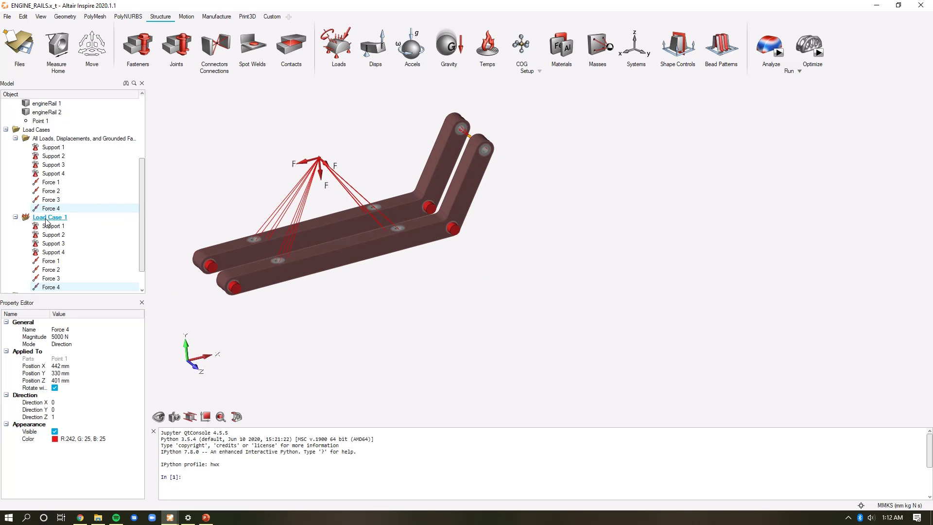
scroll(70, 146, "down", 1)
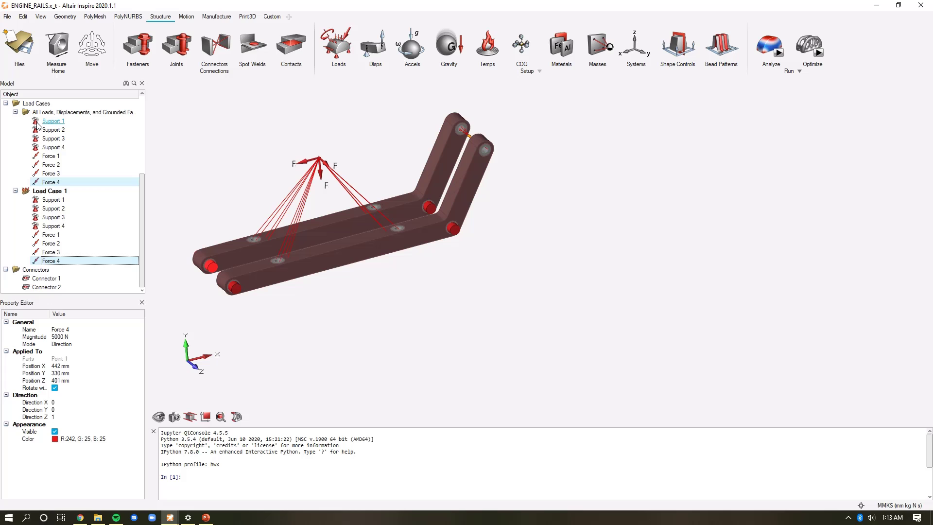
right_click(56, 192)
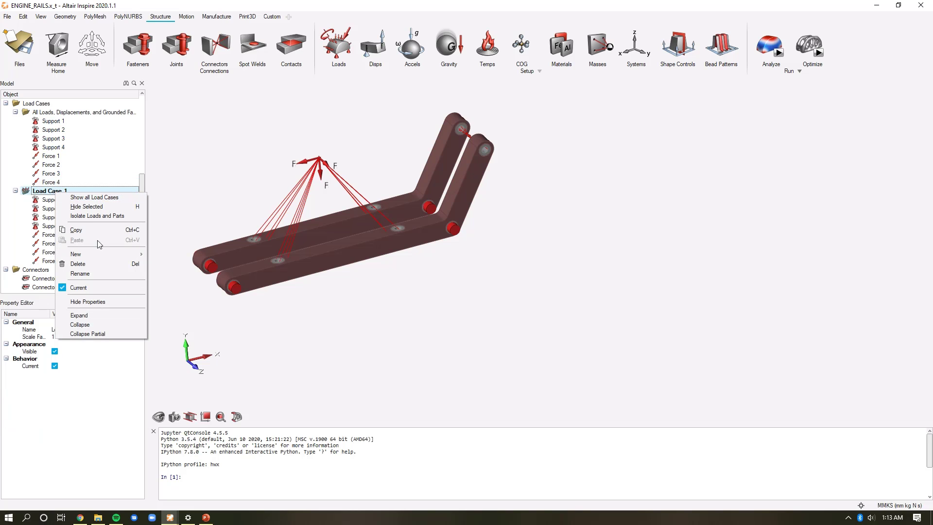
mouse_move(104, 259)
left_click(162, 255)
right_click(39, 191)
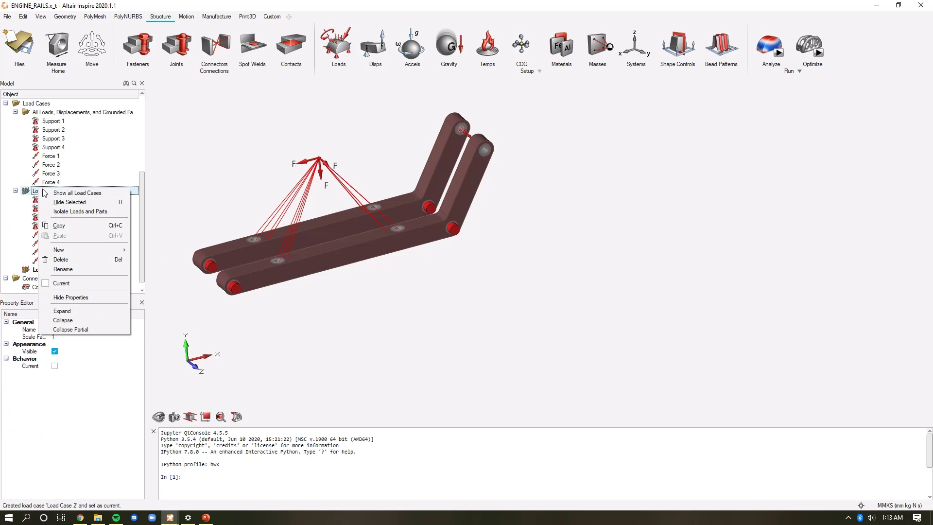
left_click(150, 251)
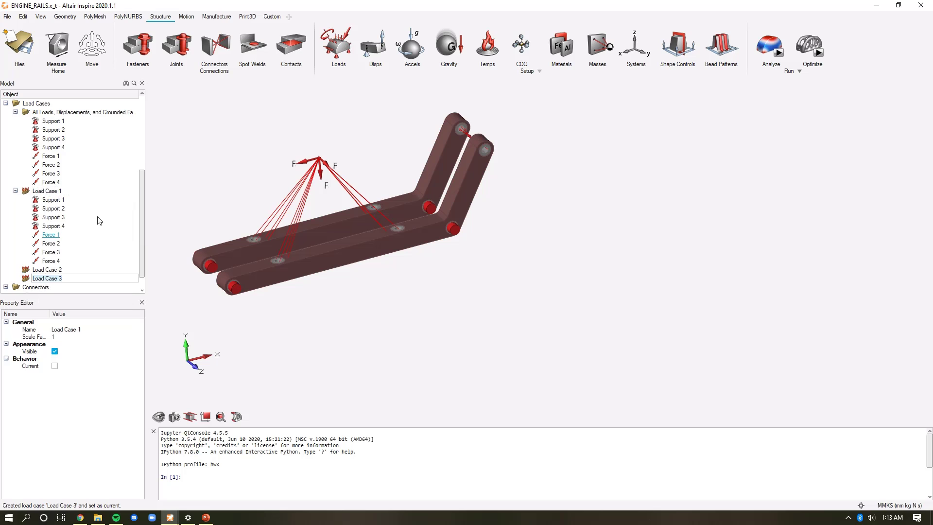
right_click(46, 191)
mouse_move(111, 251)
left_click(151, 251)
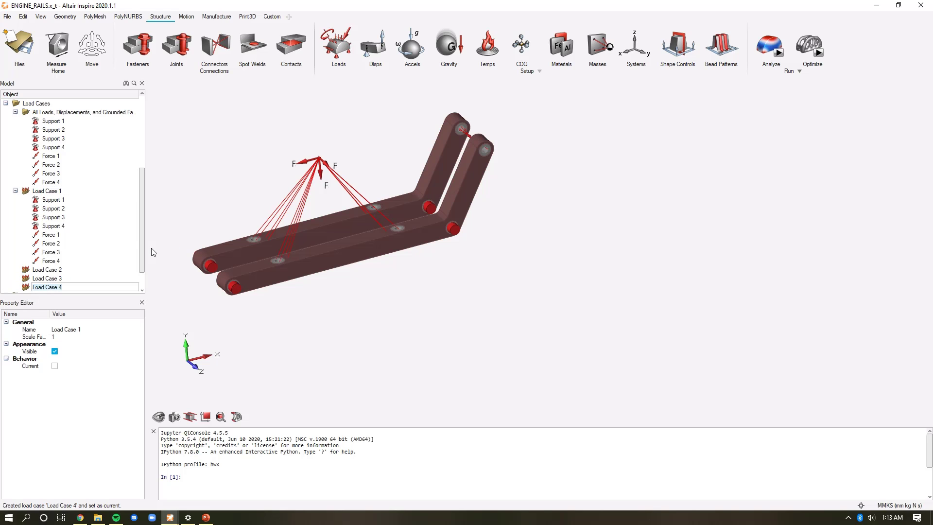
Rename Load Case 1 as X and Load Case 2 as Y
right_click(47, 166)
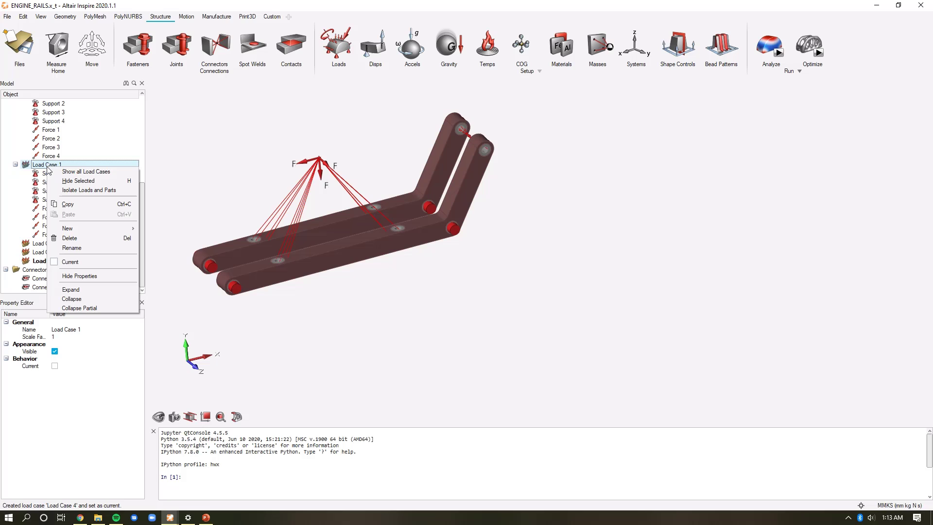
left_click(84, 249)
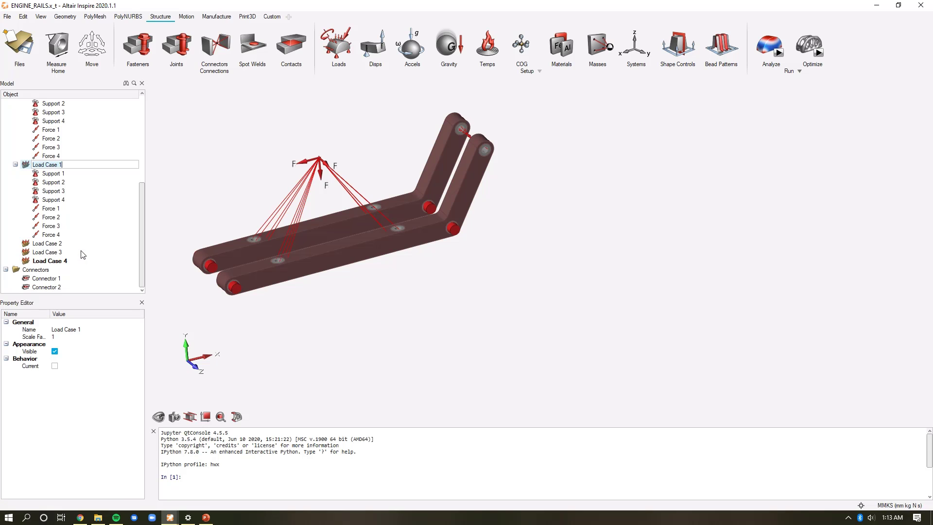
type("X")
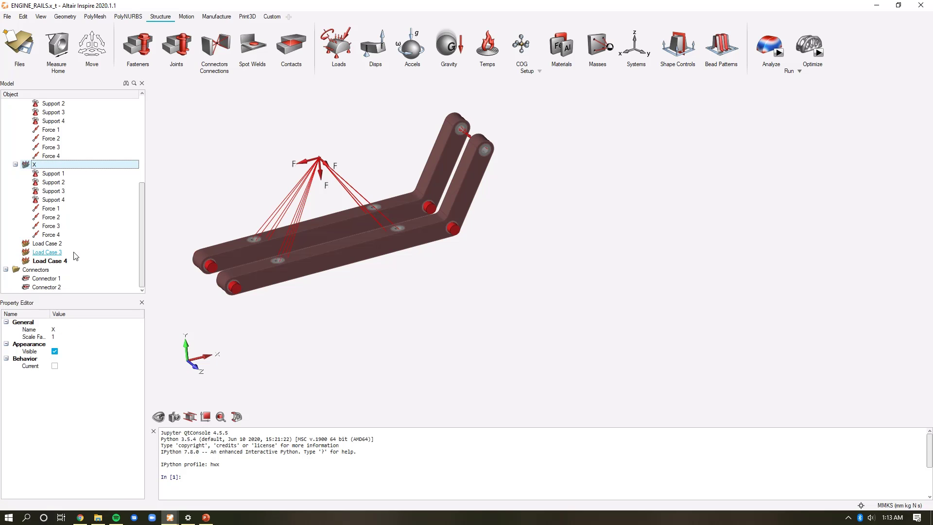
right_click(40, 243)
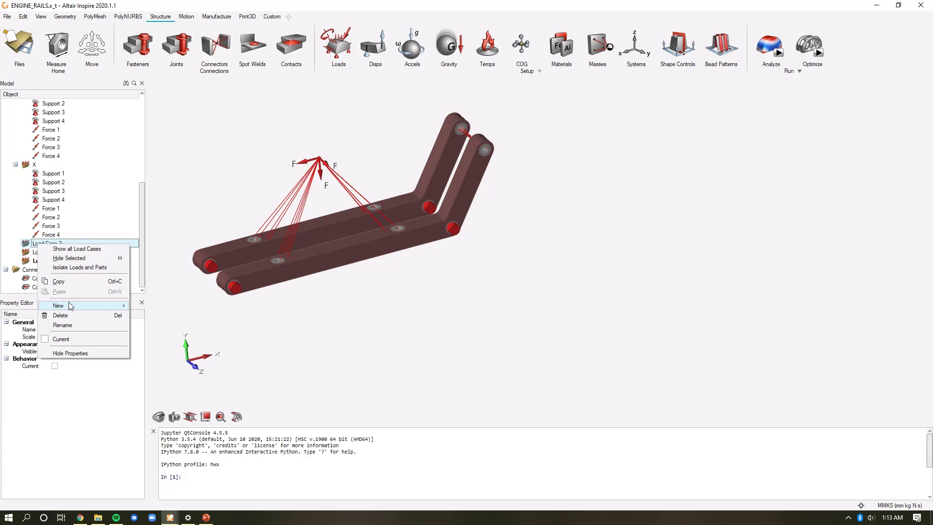
left_click(63, 325)
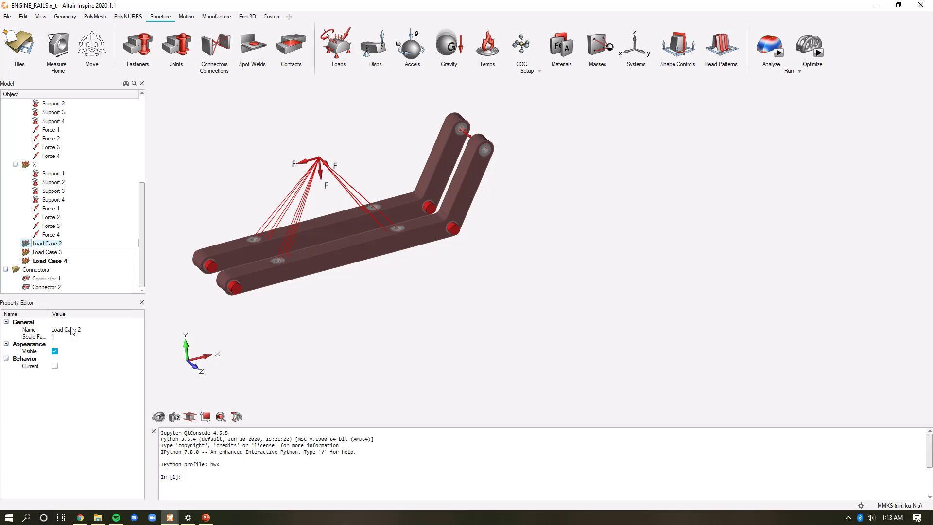
type("Y")
Rename Load Case 3 as Z and Load Case 4 as GEARBOX
left_click(55, 254)
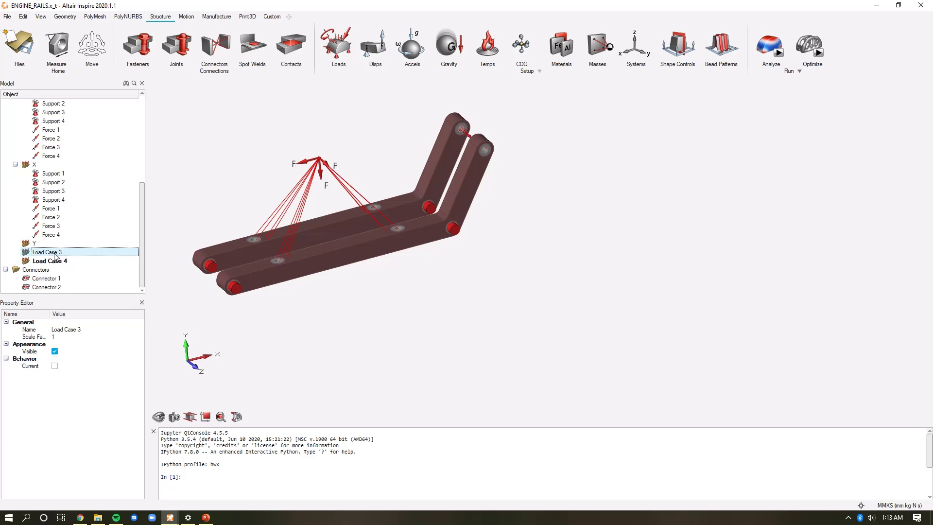
right_click(55, 254)
left_click(78, 334)
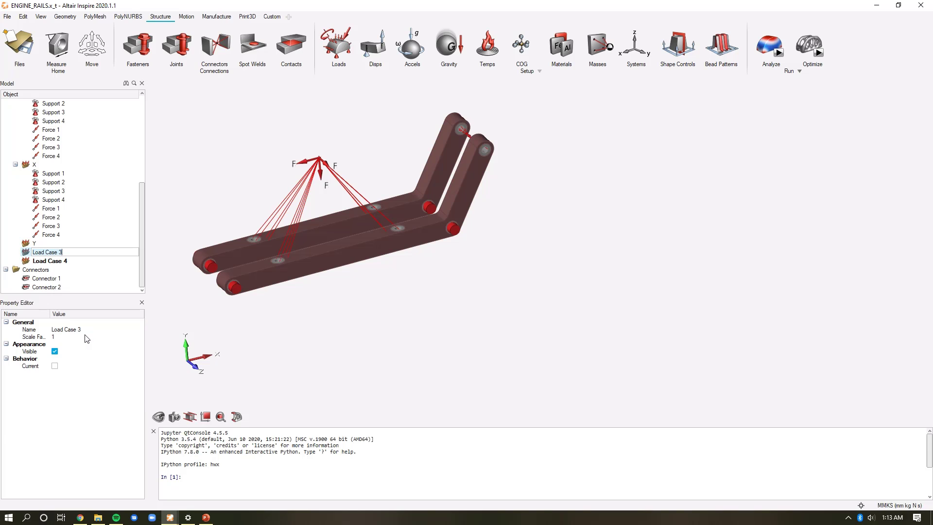
type("Z")
right_click(43, 261)
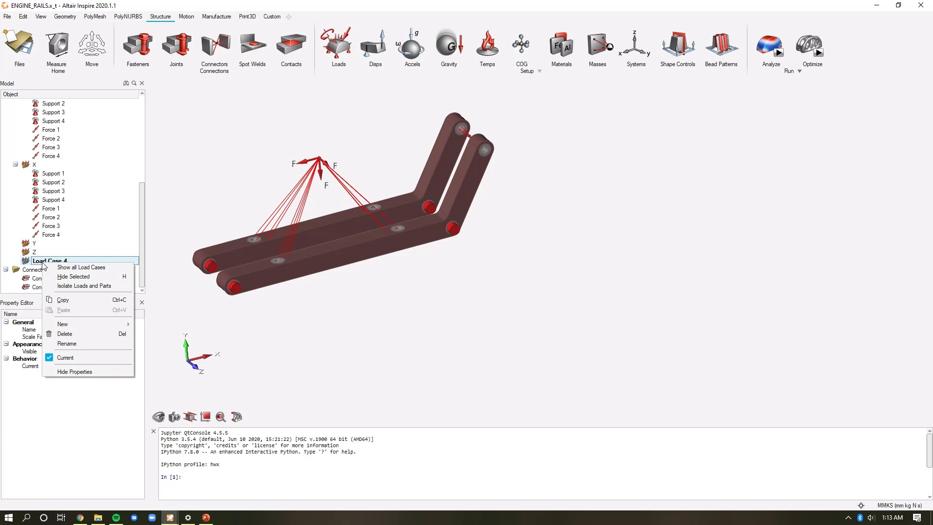
left_click(73, 344)
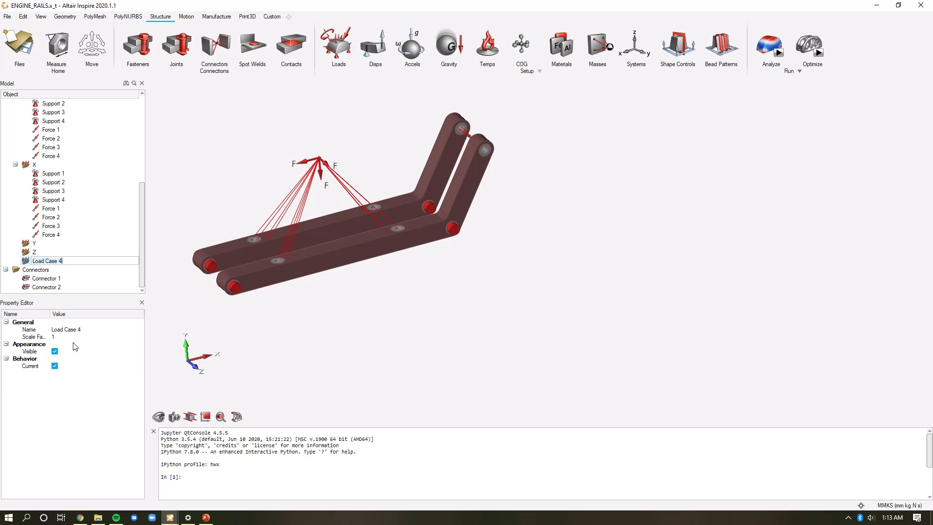
type("GEARBOX")
key("Return")
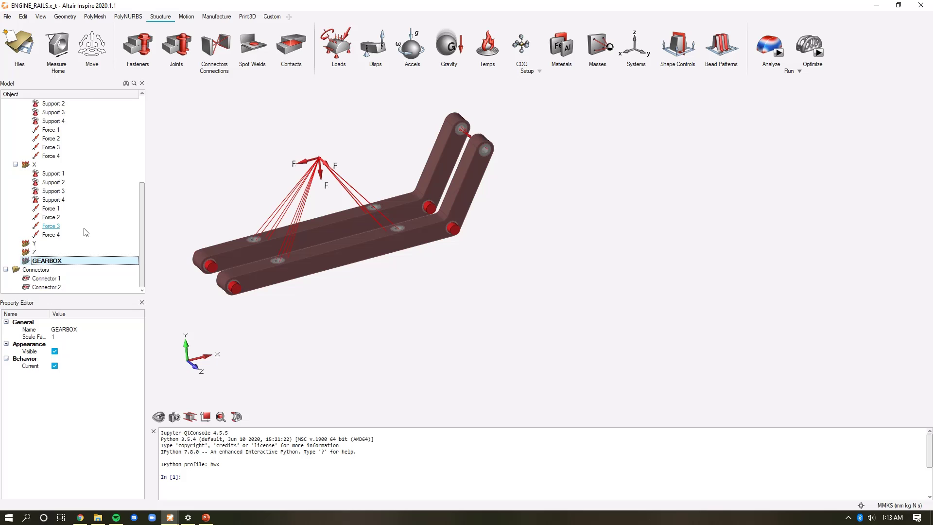
Exclude Force 2, Force 3 and Force 4 from load case X
scroll(83, 214, "up", 2)
scroll(82, 185, "down", 1)
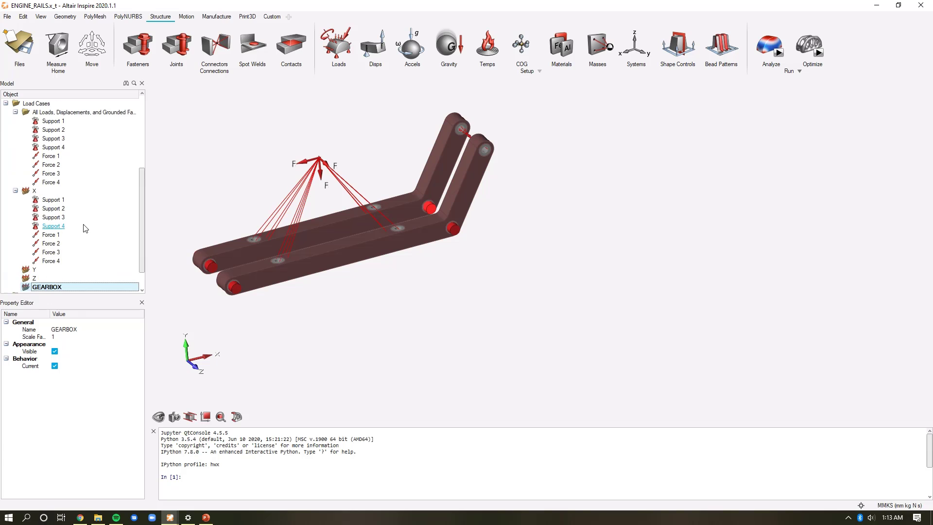
left_click(69, 157)
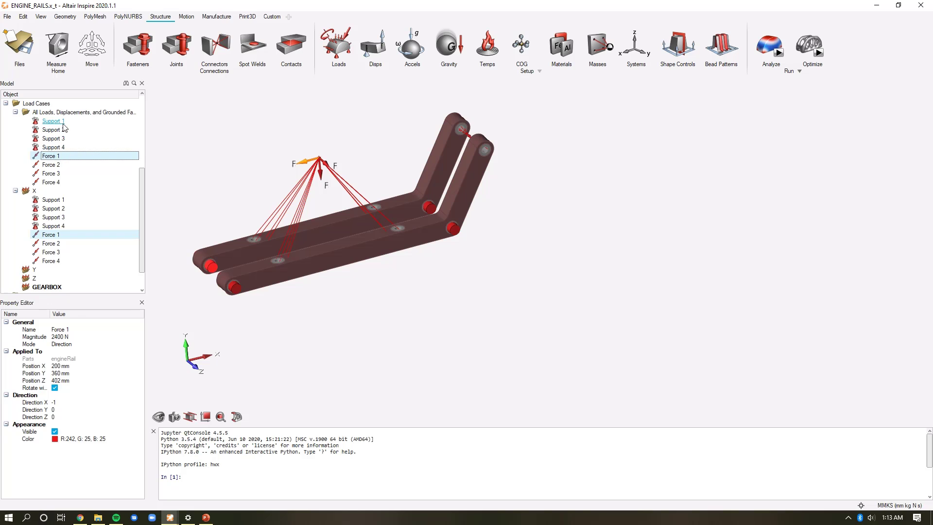
left_click(57, 252)
left_click(63, 244)
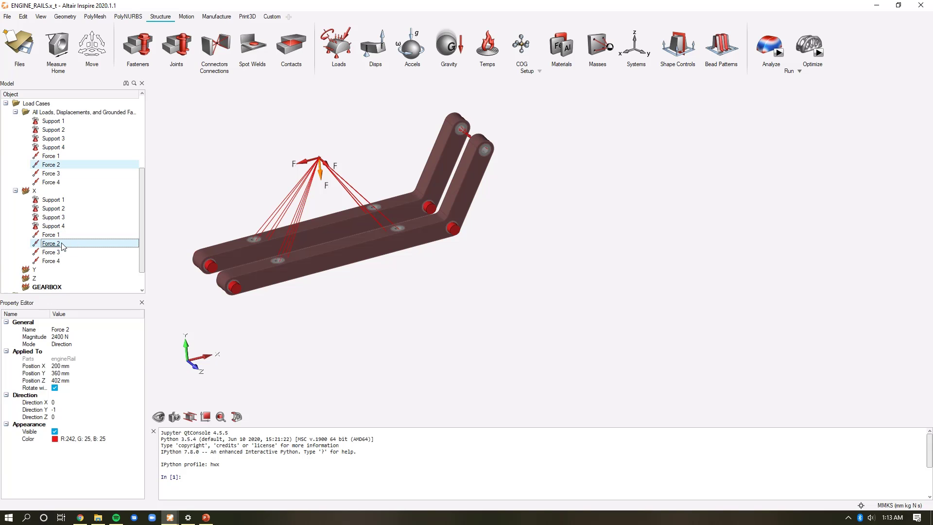
left_click(51, 261, "shift")
right_click(69, 263)
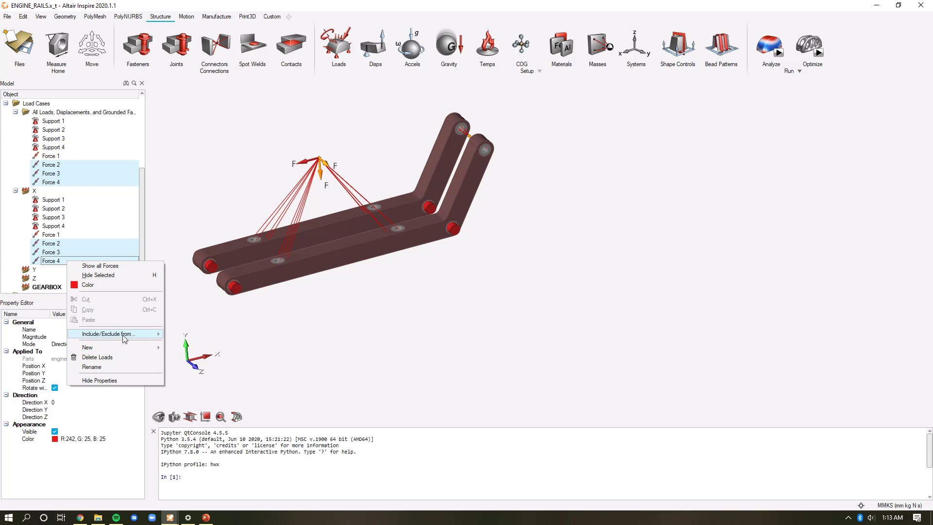
mouse_move(124, 338)
left_click(184, 343)
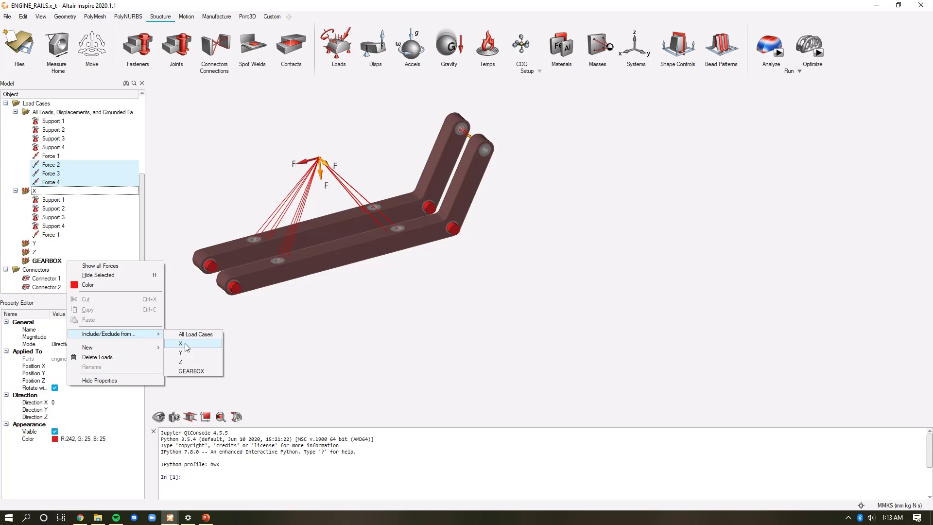
Add Force 2 and Supports 1 to 4 to load case Y
left_click(104, 148)
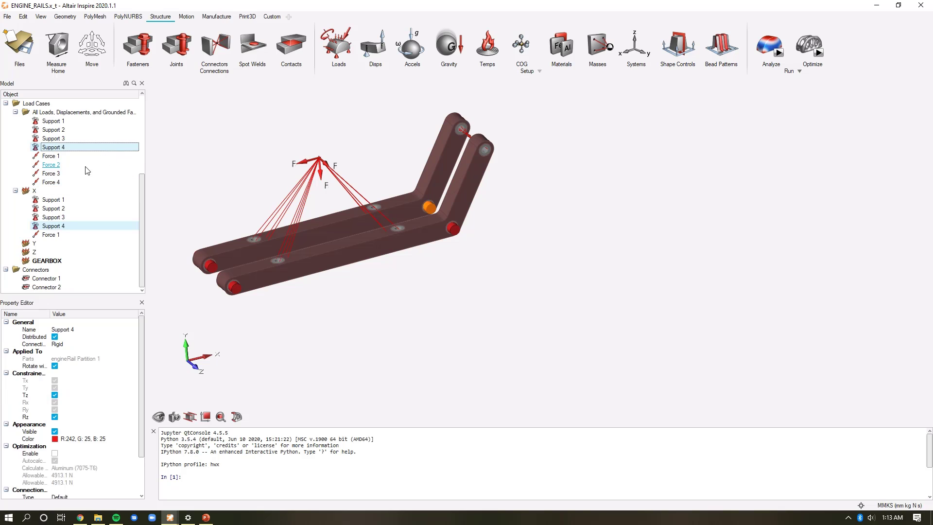
left_click(86, 166)
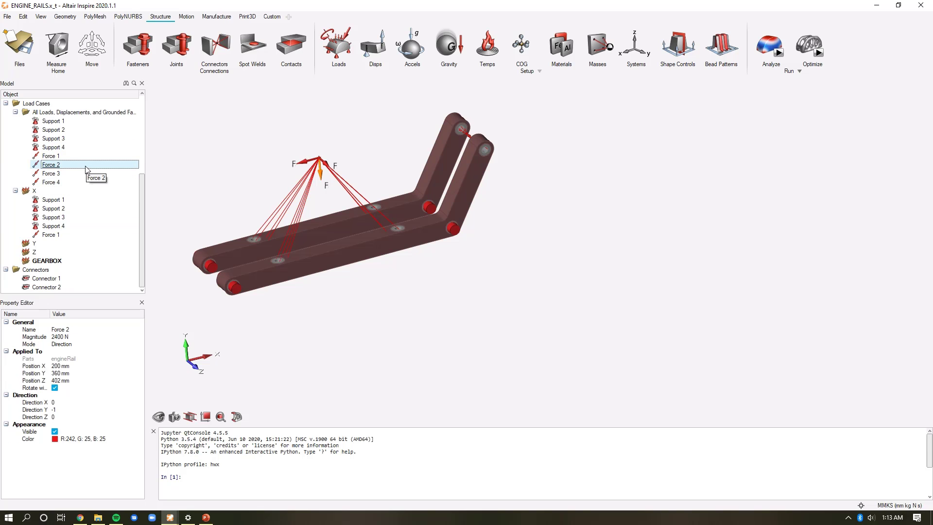
left_click(64, 147, "ctrl")
left_click(65, 139, "ctrl")
left_click(66, 130, "ctrl")
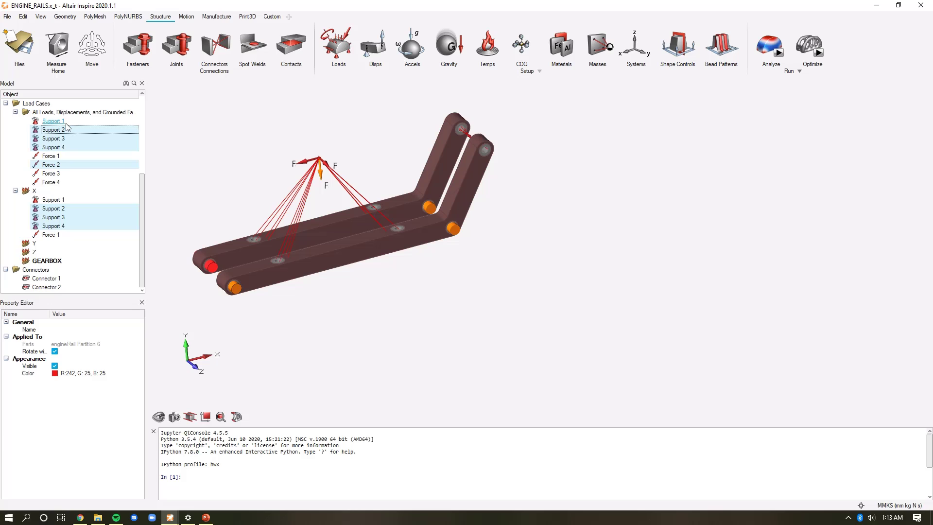
left_click(66, 123, "ctrl")
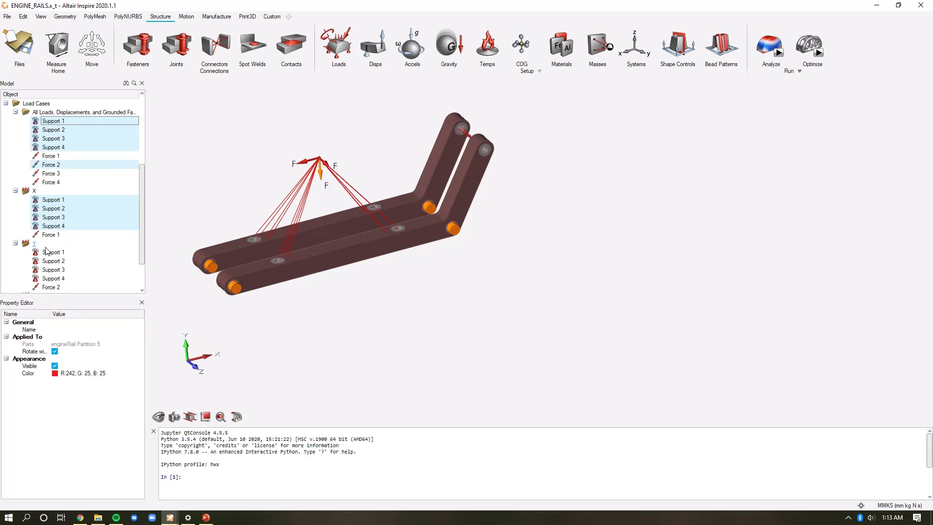
Add Force 3 and Supports 1 to 4 to load case Z
left_click(68, 166)
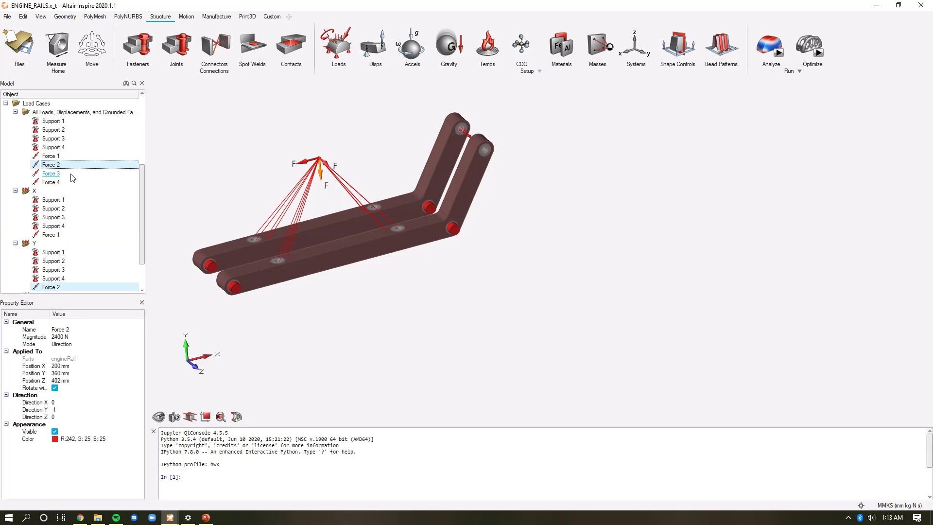
left_click(51, 173)
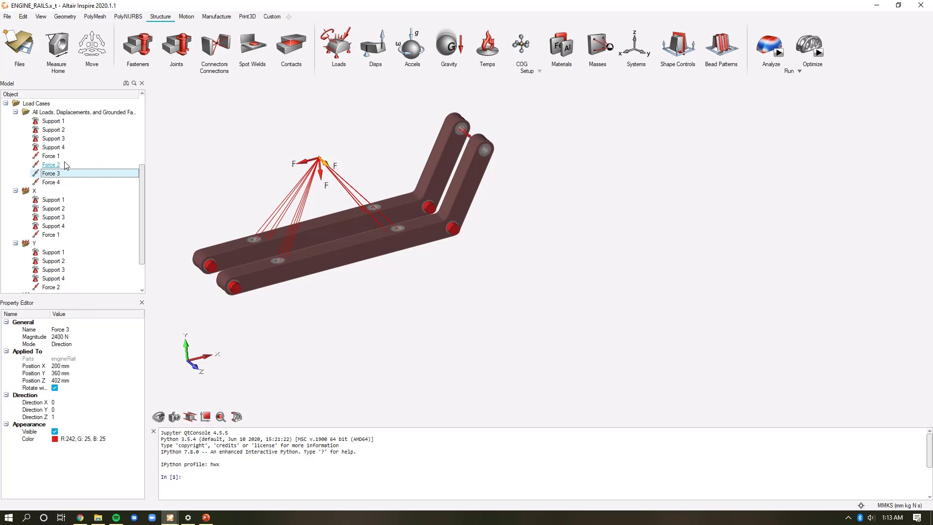
left_click(54, 147, "ctrl")
left_click(54, 130, "ctrl")
left_click(55, 121, "ctrl")
left_click(57, 138, "ctrl")
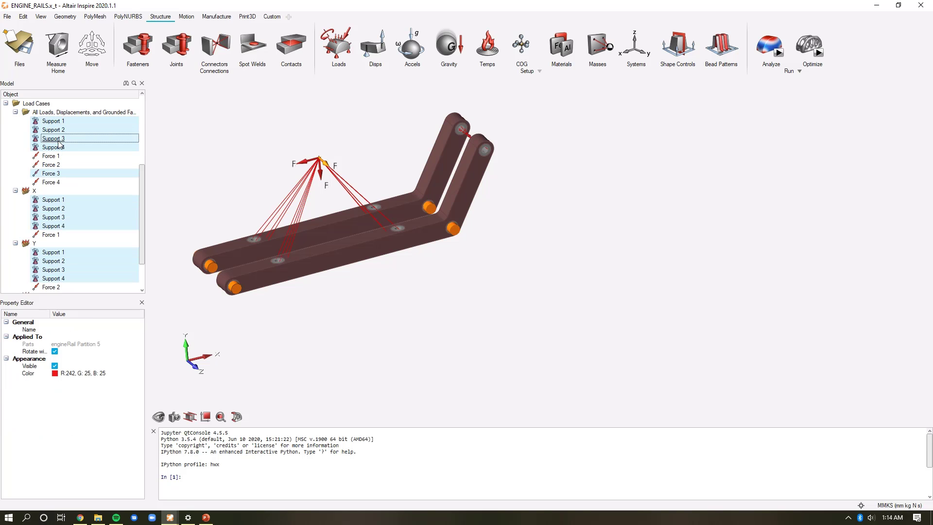
scroll(54, 287, "down", 2)
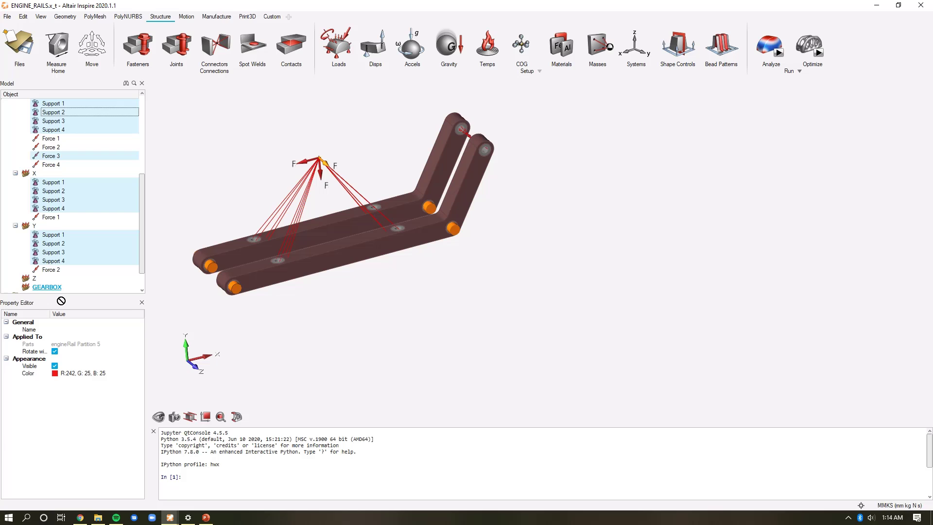
Add Force 4 and Supports 1 to 4 to the GEARBOX load case, and clear the selection
scroll(69, 248, "up", 3)
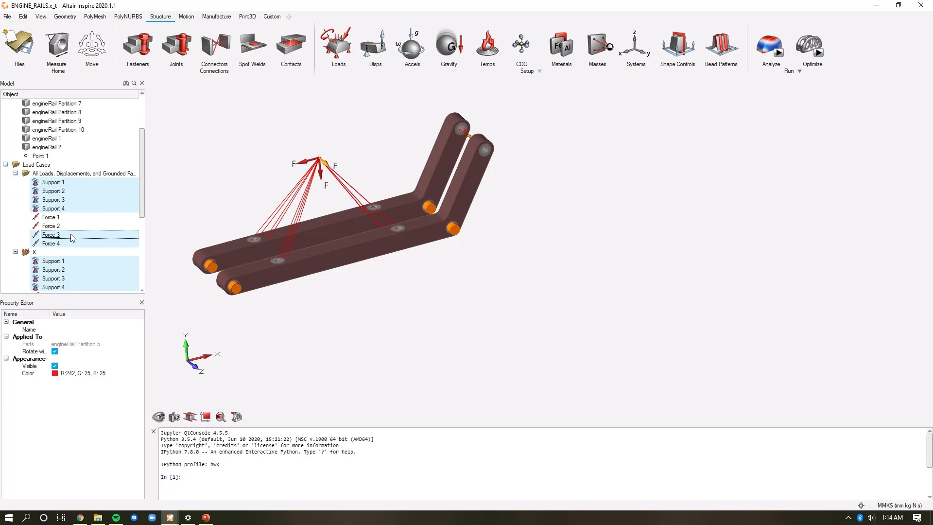
left_click(49, 227)
left_click(51, 243)
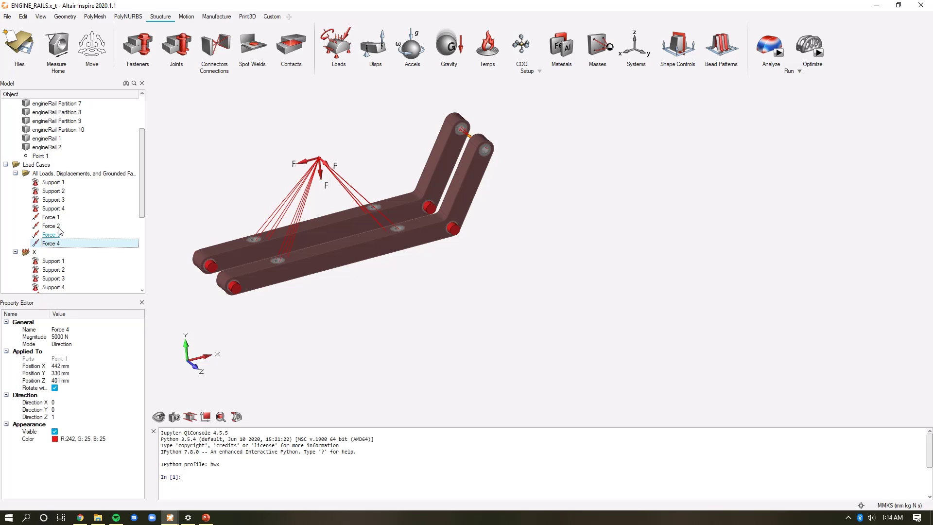
left_click(53, 209, "ctrl")
left_click(57, 199, "ctrl")
left_click(53, 191, "ctrl")
left_click(52, 183, "ctrl")
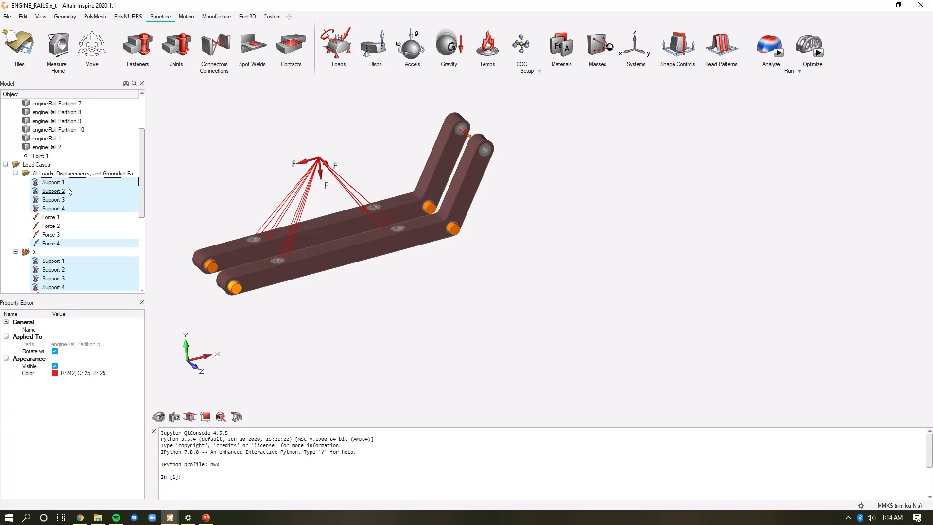
left_click_drag(53, 191, 59, 265)
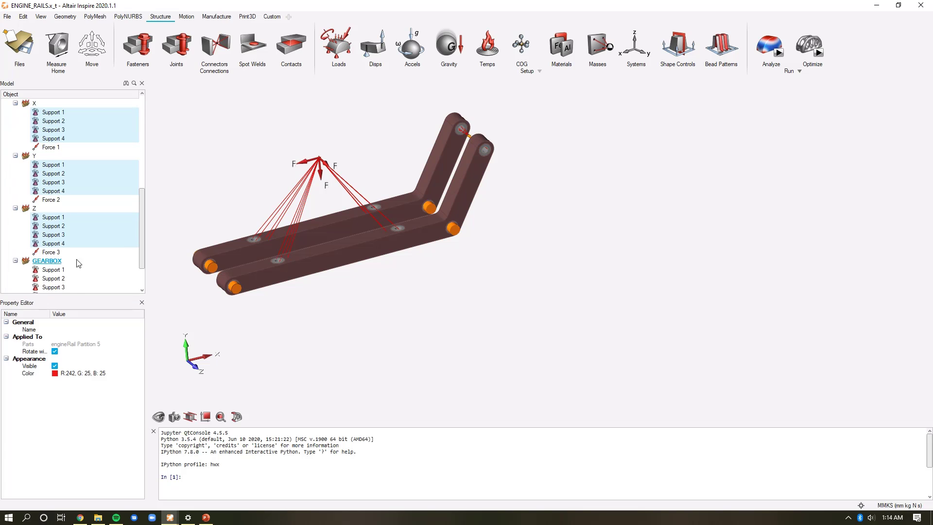
left_click(197, 195)
Run the OptiStruct analysis of ENGINE_RAILS with load cases X, Y, Z and GEARBOX, using more accurate speed and sliding-only contacts
mouse_move(505, 289)
right_mouse_down()
mouse_move(523, 300)
mouse_move(509, 277)
right_mouse_up()
mouse_move(817, 52)
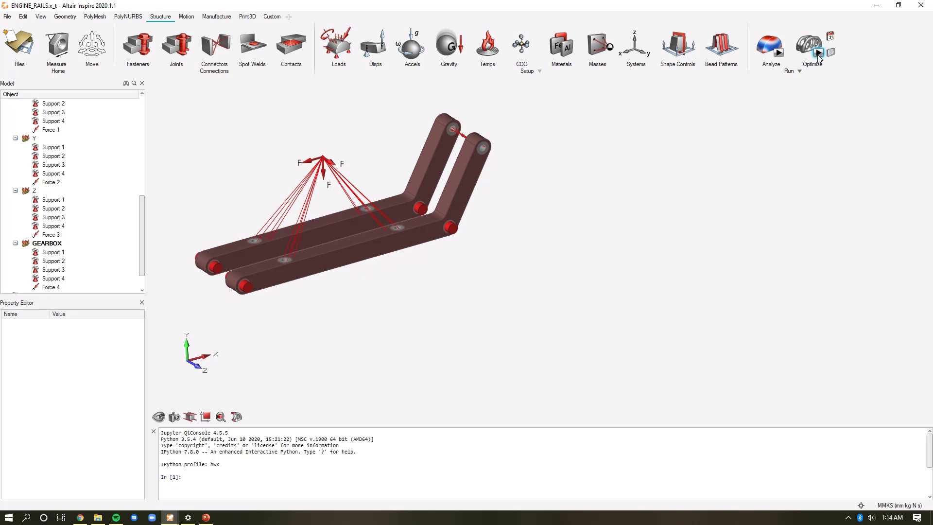
left_click(777, 51)
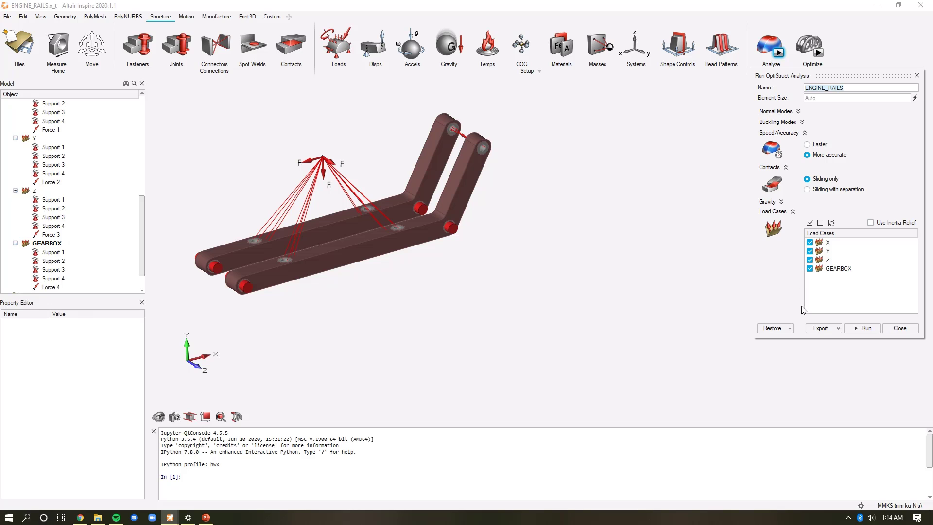
left_click(864, 327)
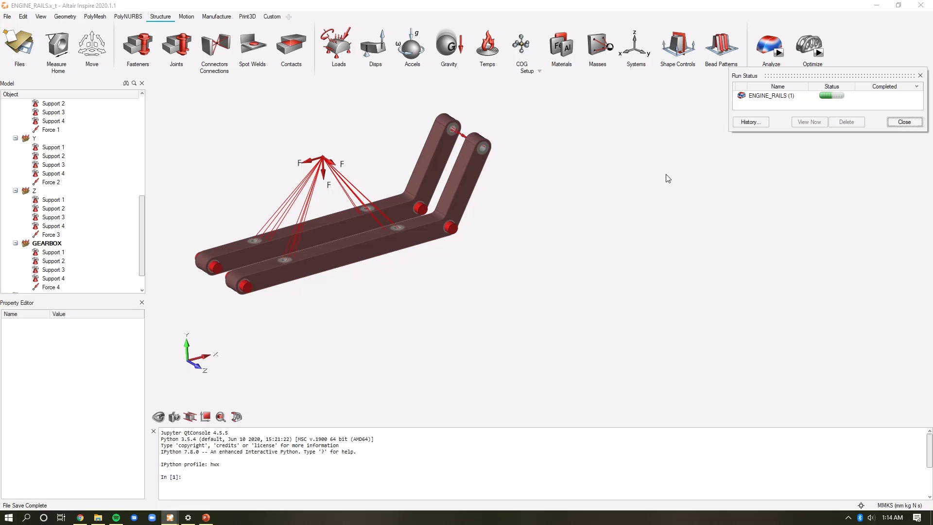
Configure a maximum-stiffness topology optimization with a 20% design space volume target and a minimum thickness of 10.007 mm
left_click(819, 53)
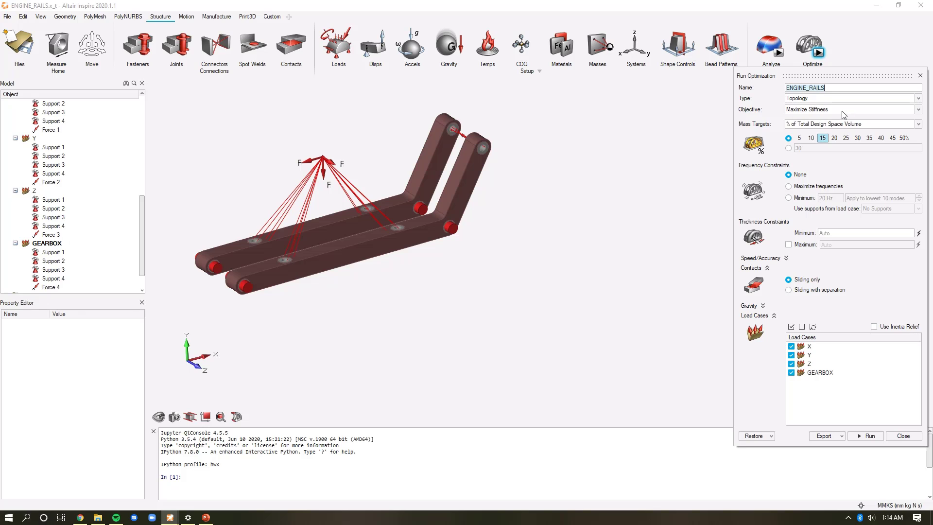
left_click(835, 138)
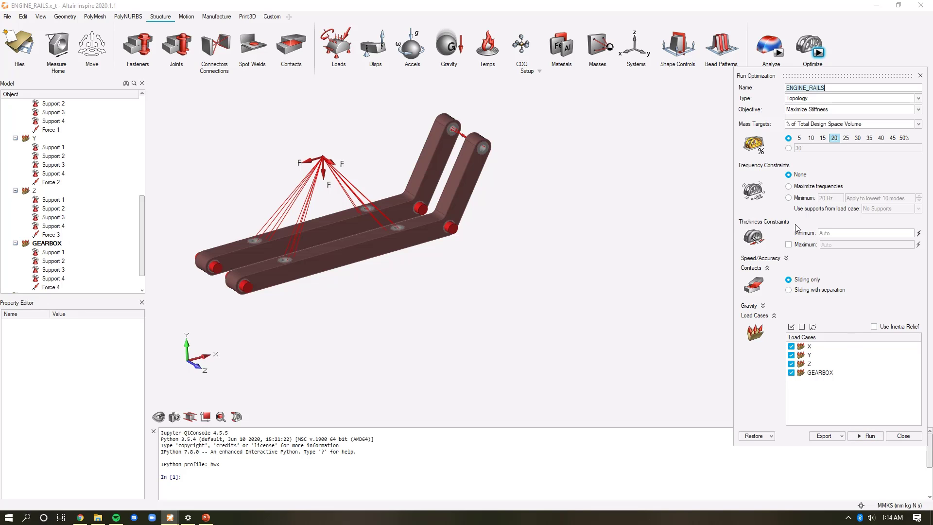
left_click(918, 234)
left_click(830, 234)
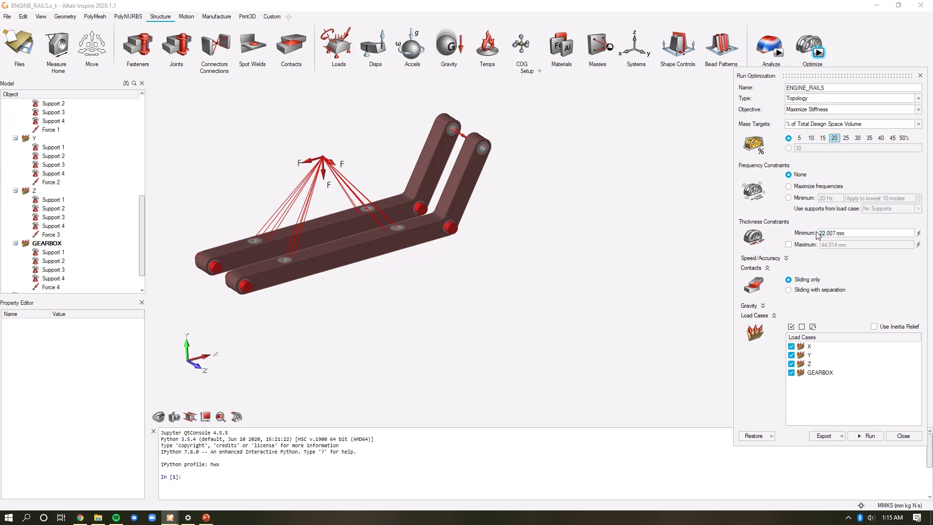
key("Return")
Remove the design space designation from the engineRail part and run the topology optimization
left_click(869, 436)
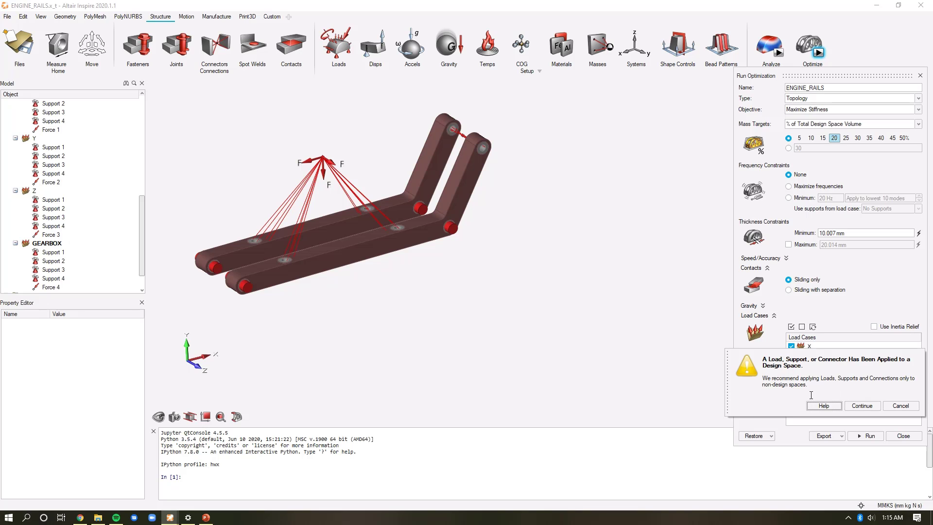
left_click(901, 406)
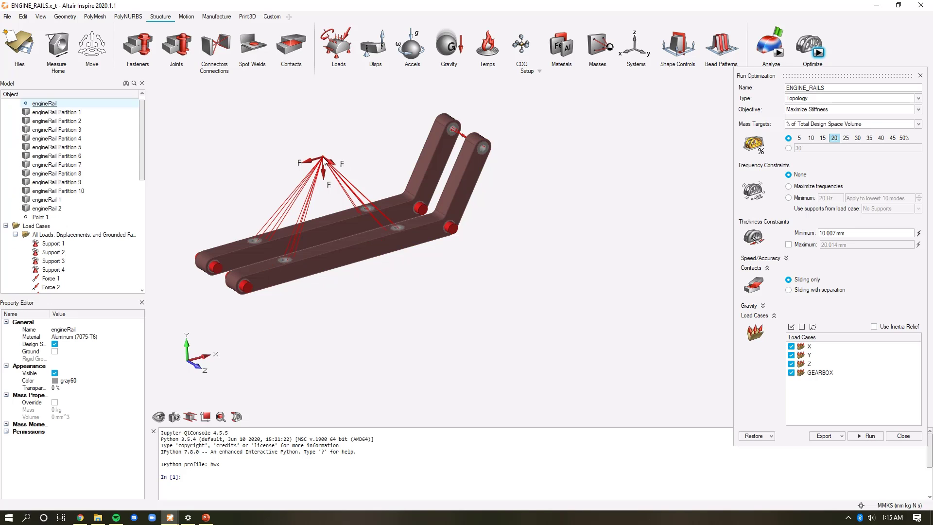
right_click(324, 161)
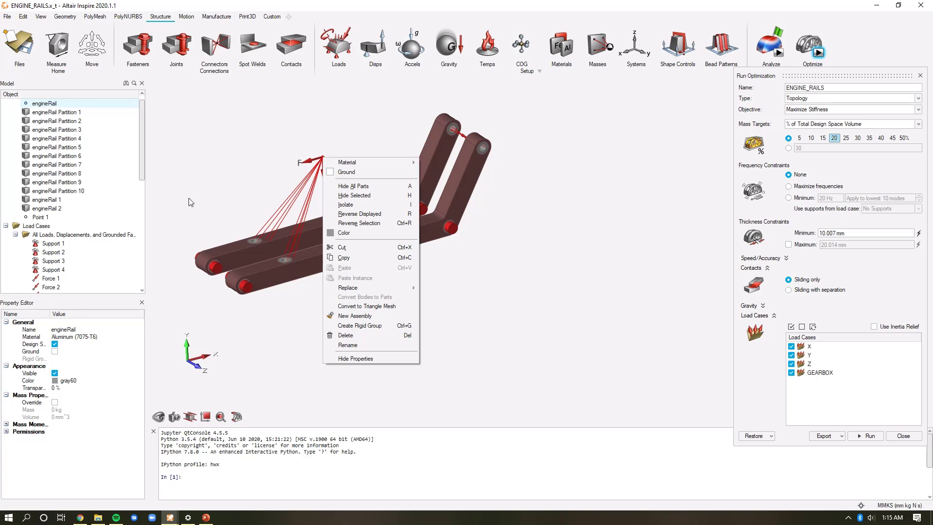
left_click(55, 345)
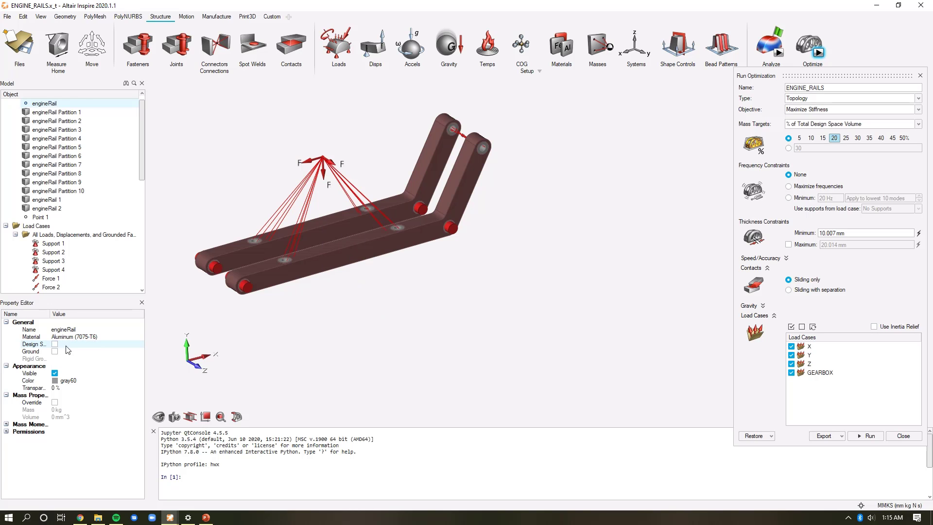
left_click(411, 358)
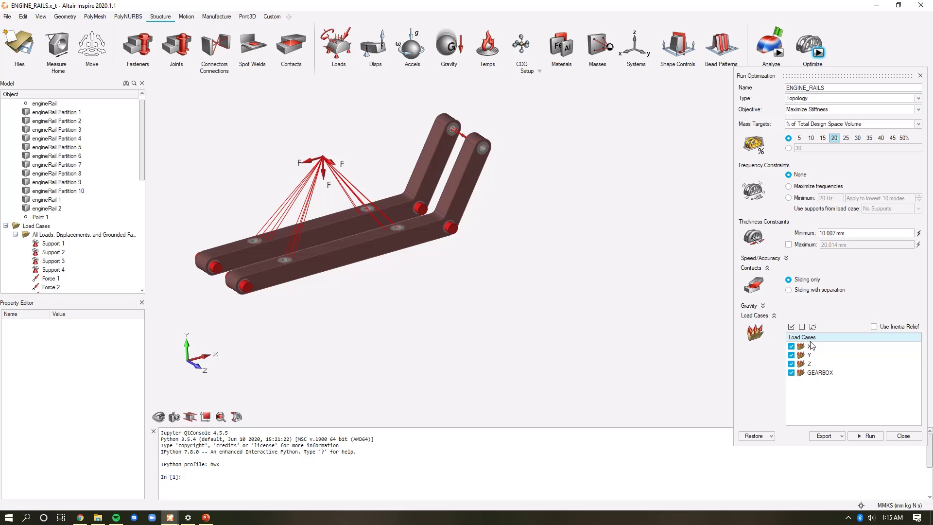
left_click(870, 436)
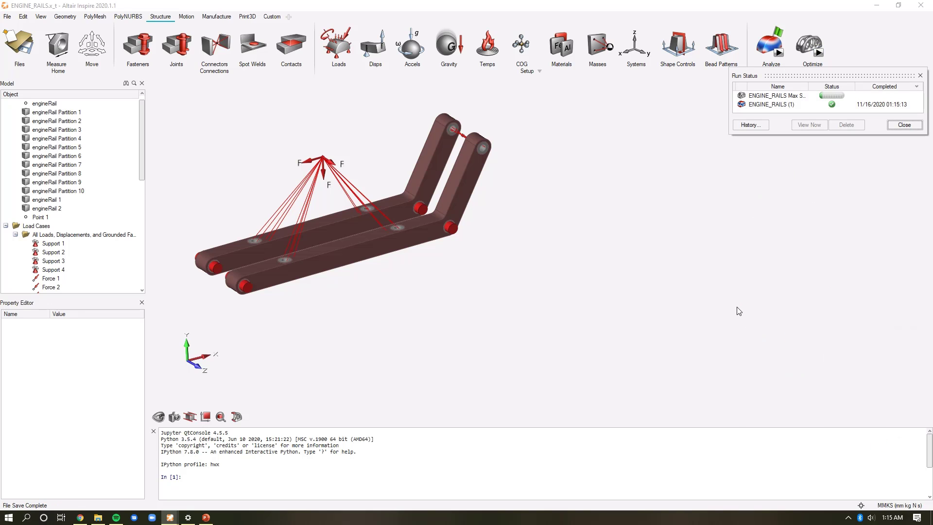
Open the ENGINE_RAILS (1) analysis results, show the von Mises stress for the GEARBOX load case and animate it
left_click(792, 105)
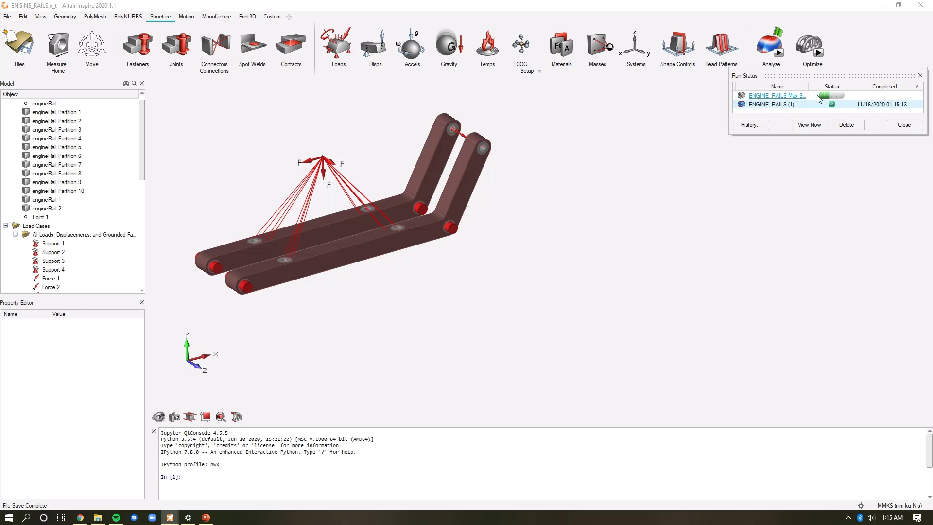
left_click(809, 125)
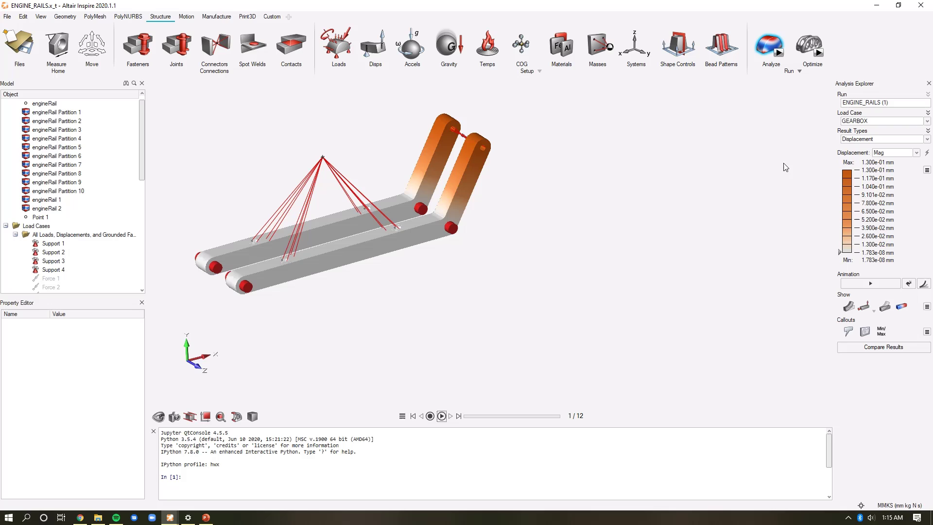
left_click(868, 140)
left_click(873, 180)
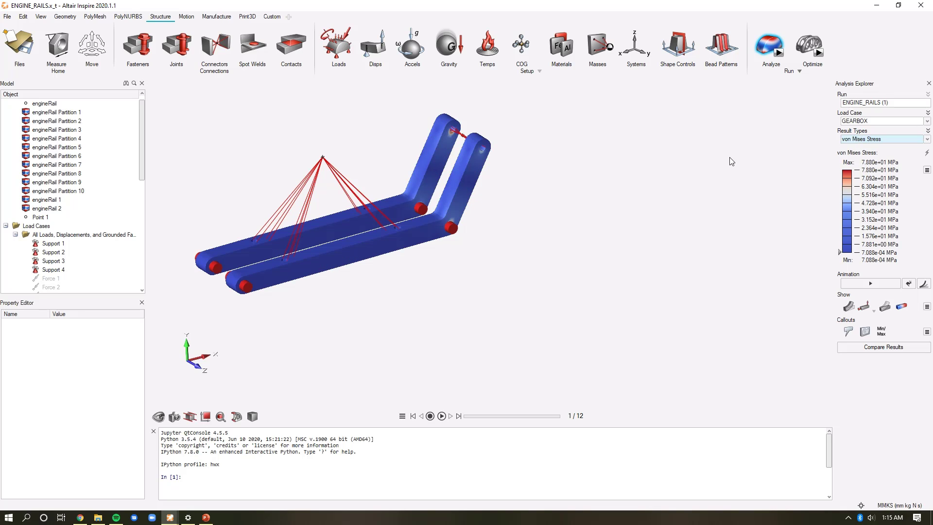
left_click(878, 282)
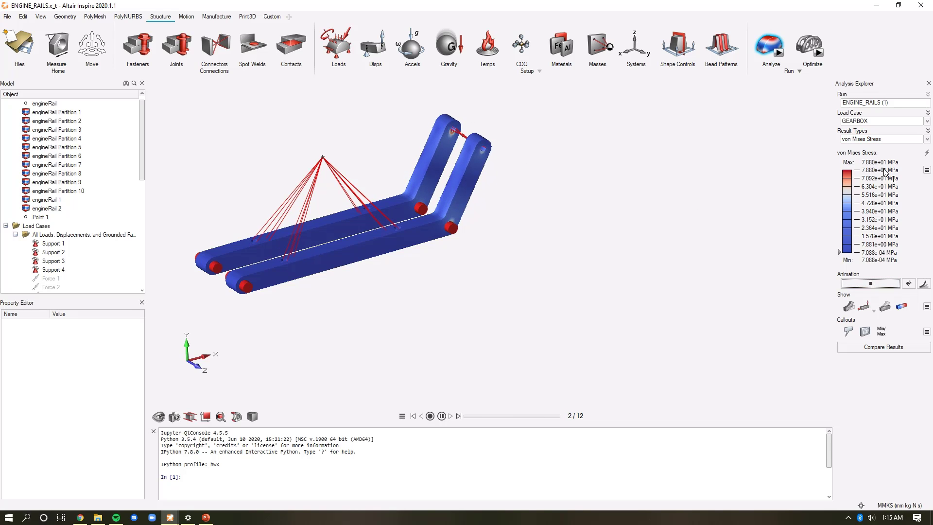
Examine the animated von Mises stress results for load cases X, Y, Z and GEARBOX in turn
left_click(883, 122)
scroll(875, 136, "up", 1)
left_click(861, 129)
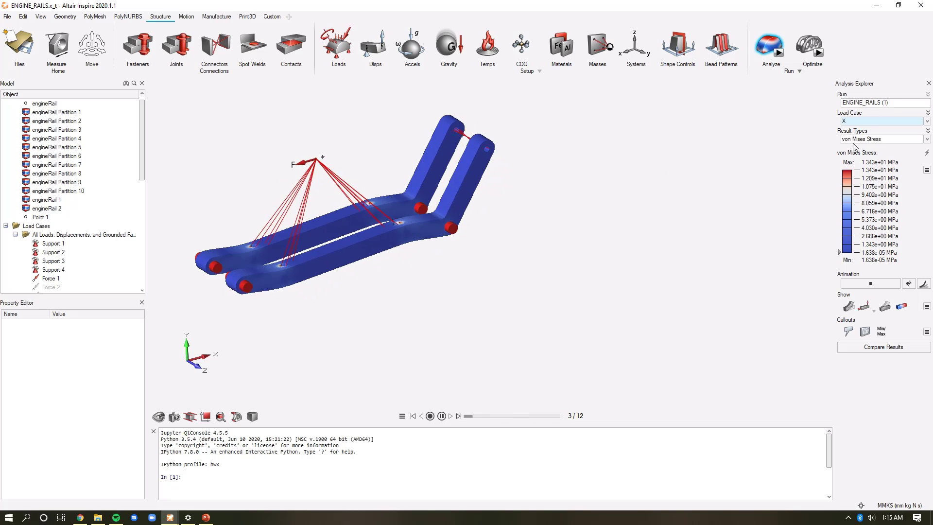
left_click(857, 121)
left_click(858, 135)
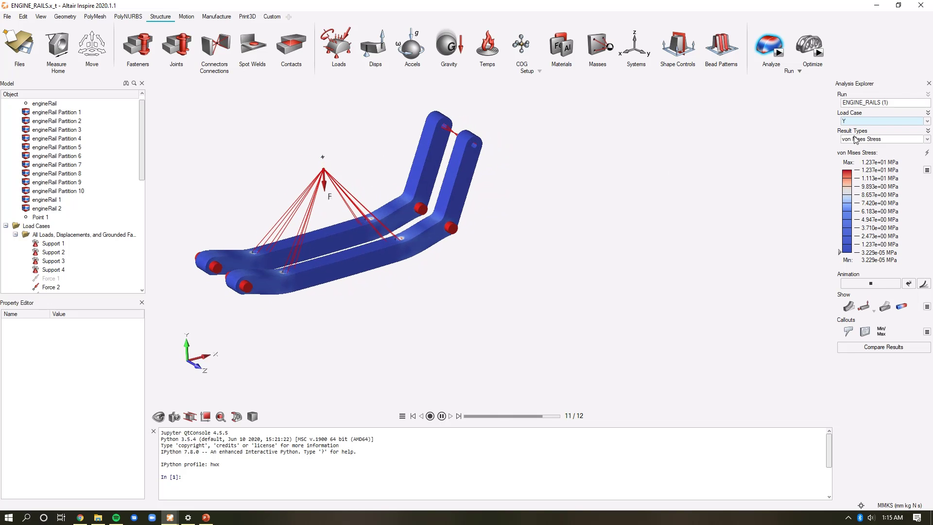
left_click(861, 122)
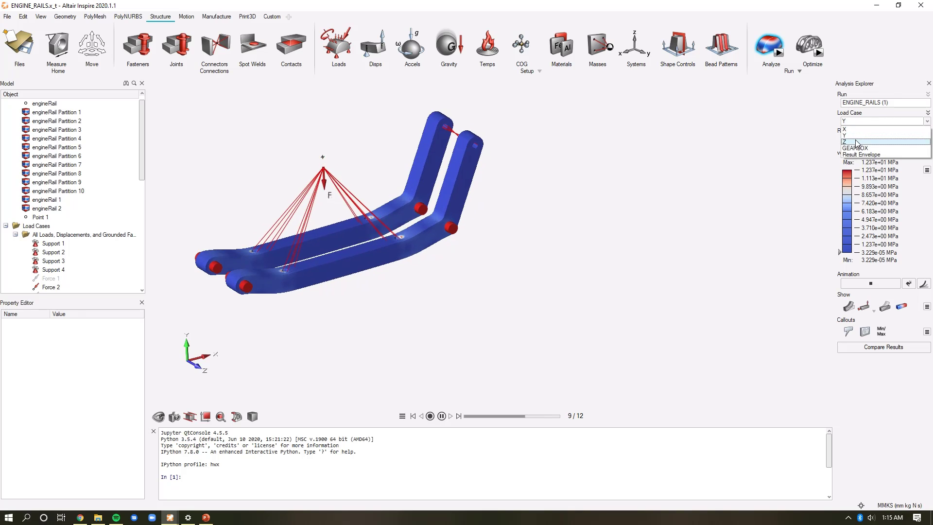
left_click(858, 143)
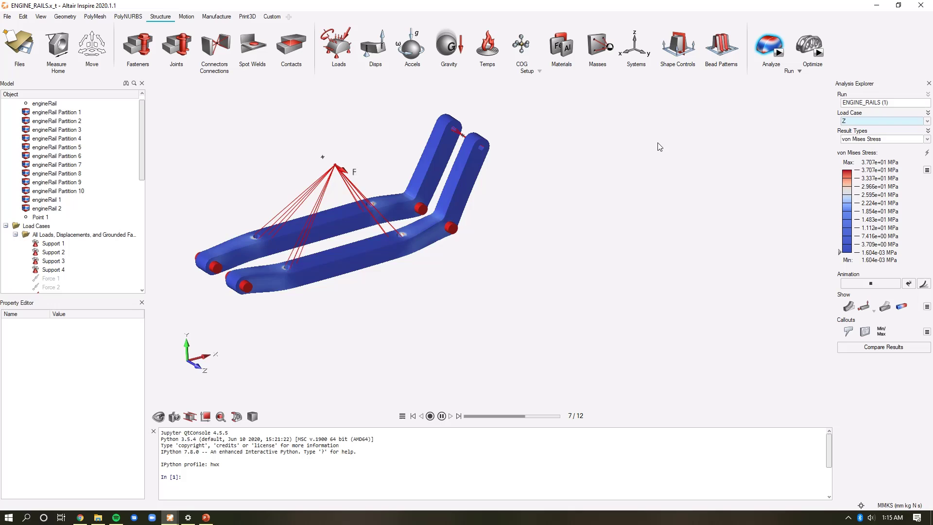
left_click(863, 122)
left_click(860, 148)
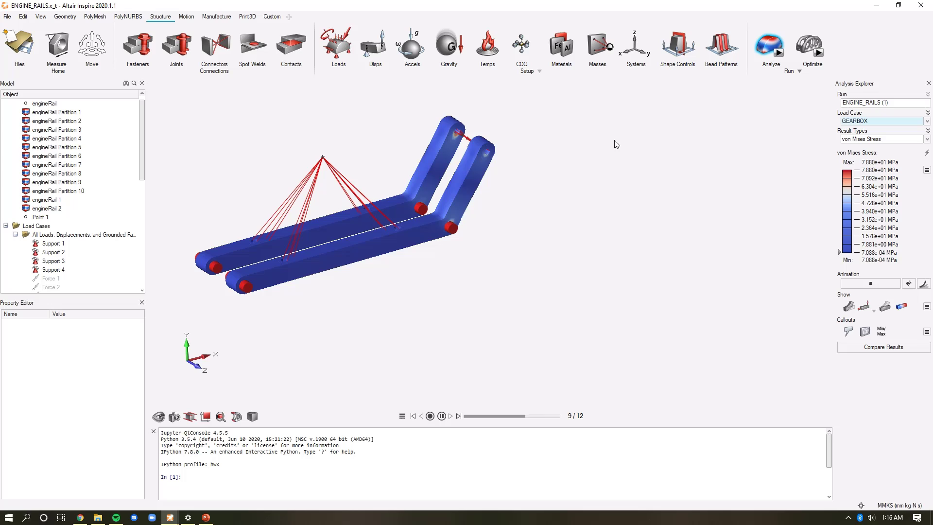
Leave the analysis results and try to view the ENGINE_RAILS maximum-stiffness optimization run
left_click(771, 46)
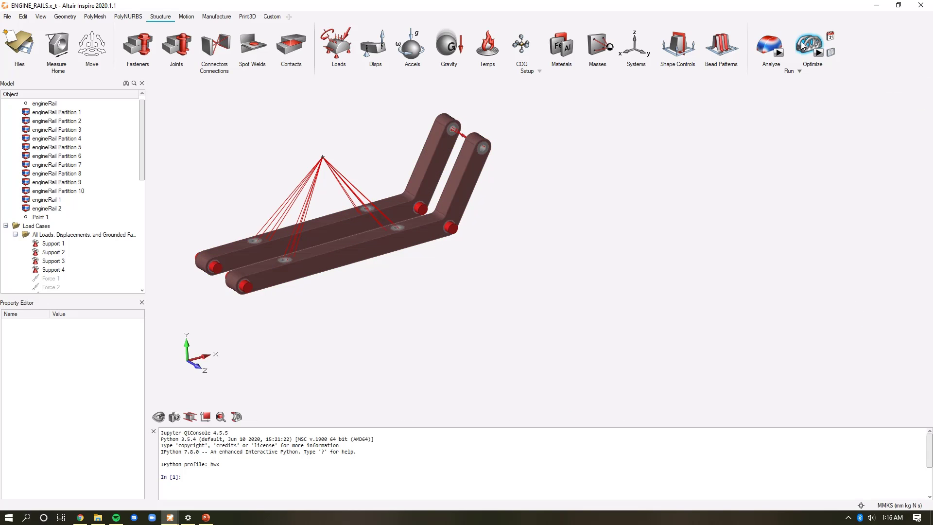
left_click(829, 52)
right_click(831, 96)
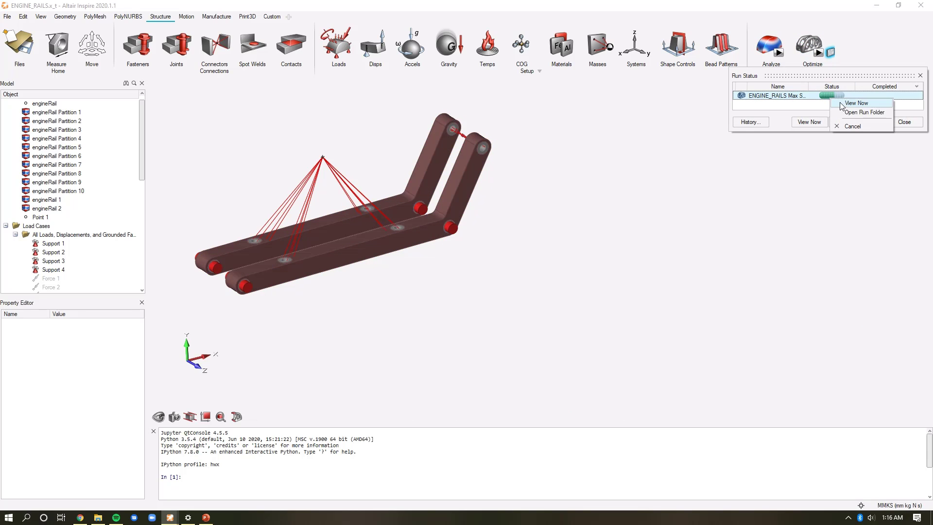
left_click(853, 104)
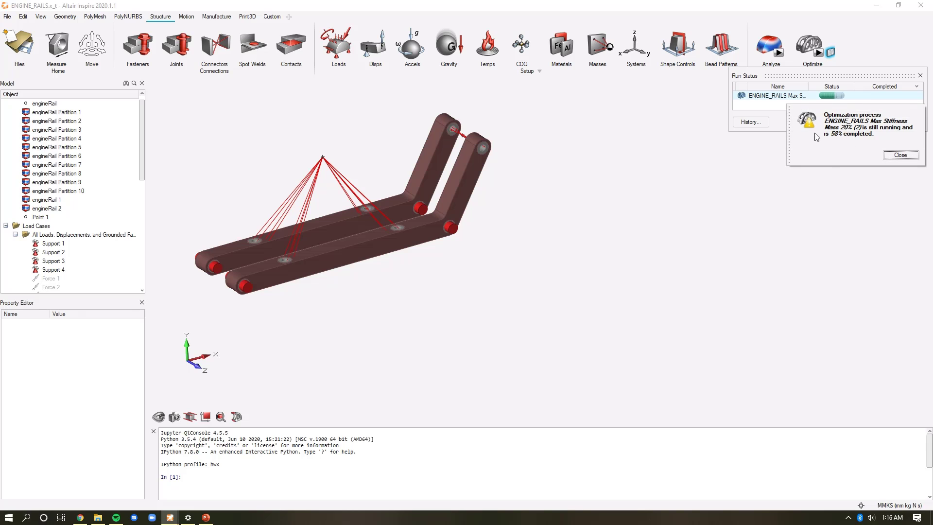
key("alt+Tab")
key("alt+Tab")
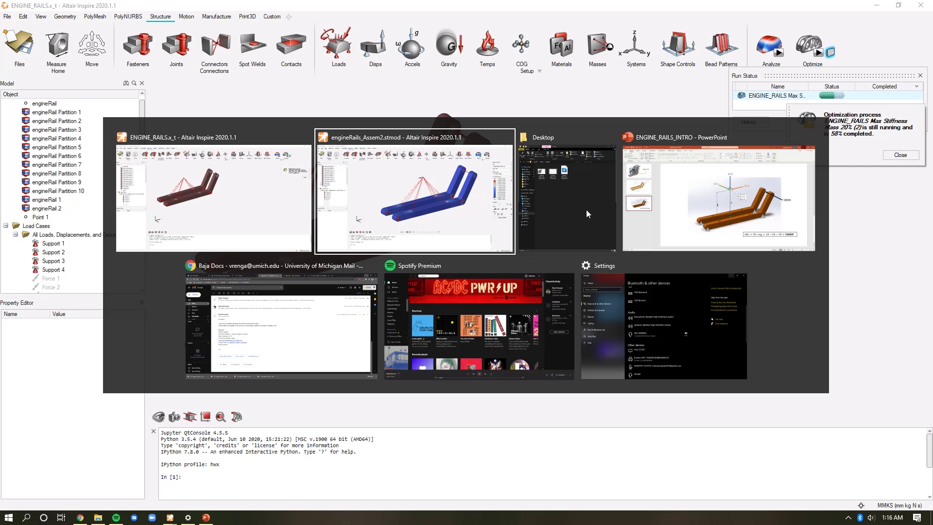
left_click(432, 219)
left_click(901, 156)
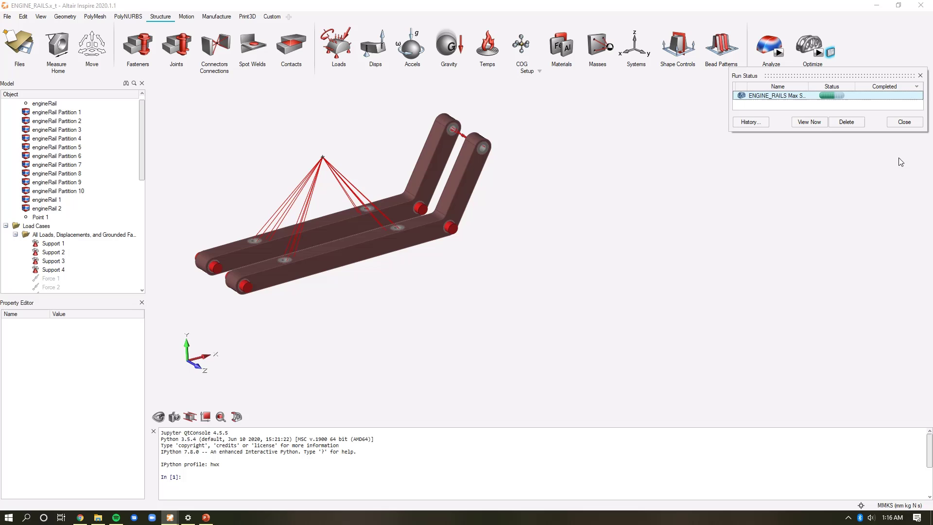
Switch to the engineRails_Assem2 model and examine the optimized maximum-stiffness shape of both rails from several angles
key("alt+Tab")
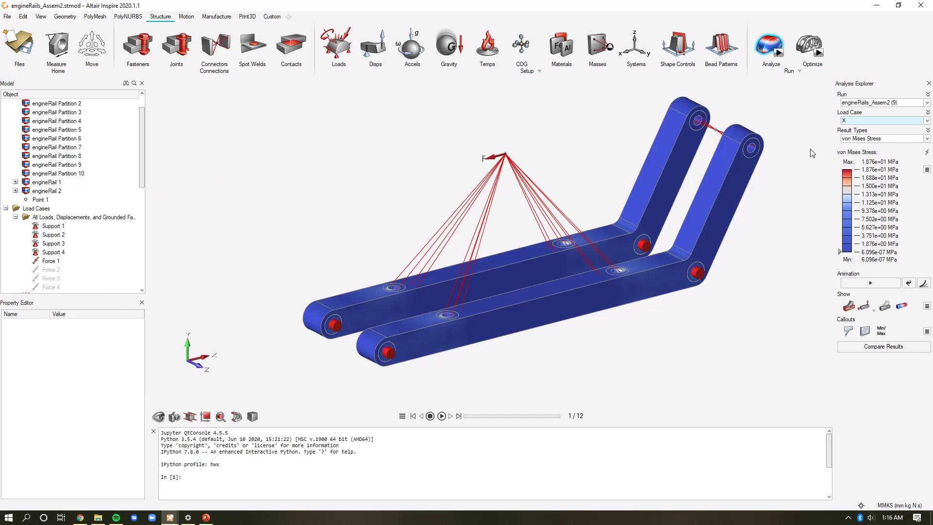
left_click(811, 45)
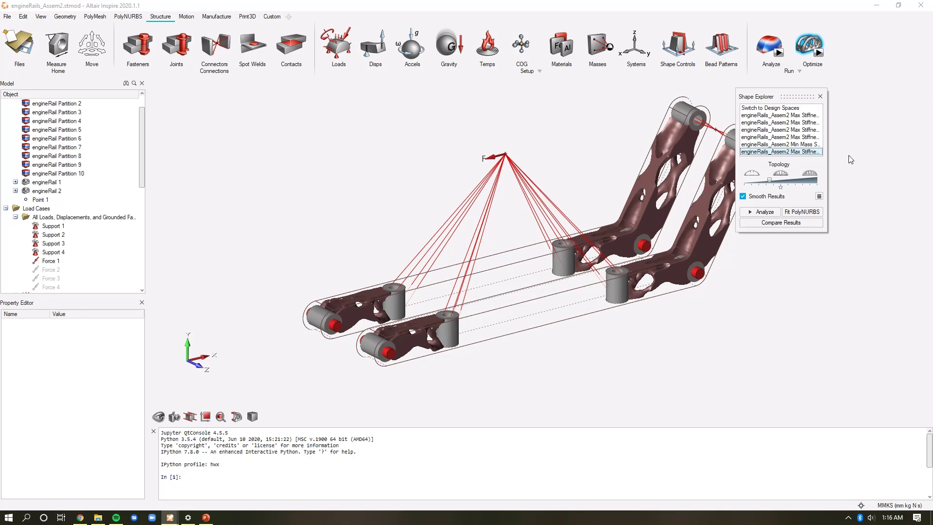
left_click_drag(776, 101, 861, 120)
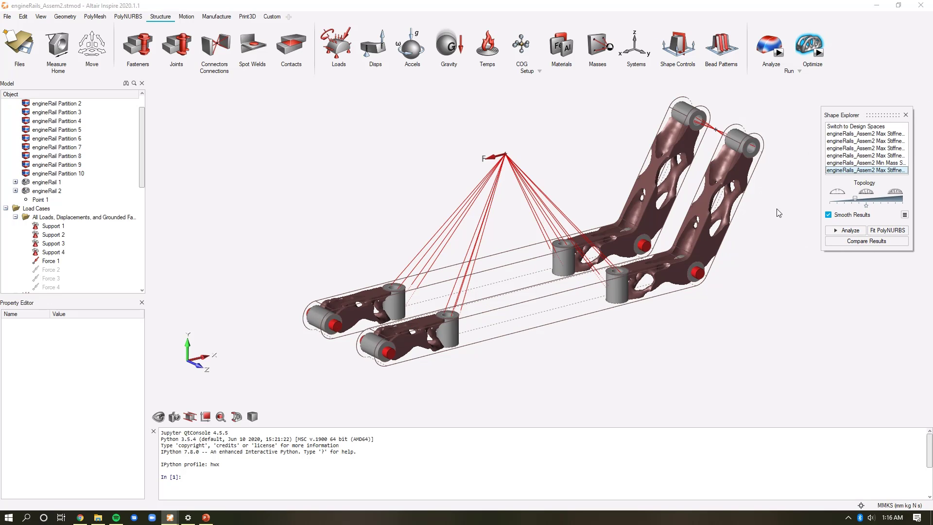
right_click_drag(568, 275, 515, 279)
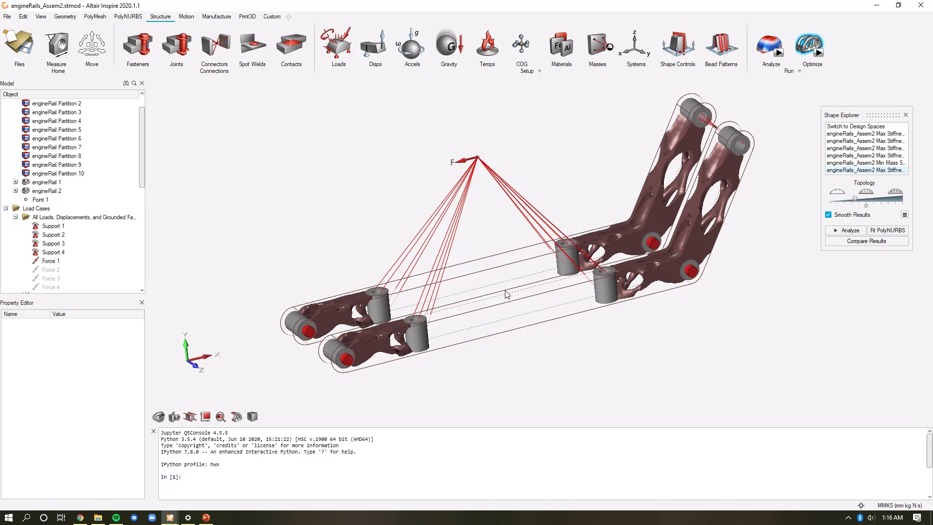
right_click_drag(519, 322, 499, 346)
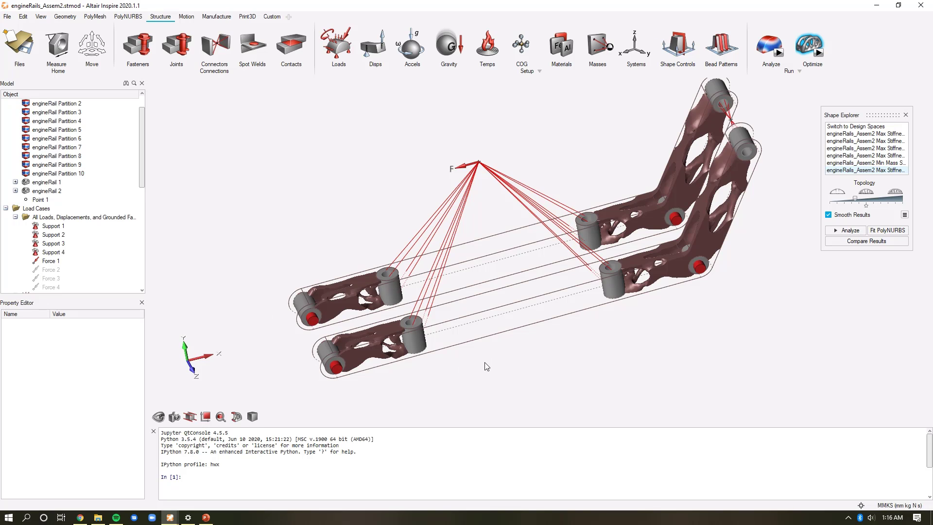
right_click_drag(524, 270, 586, 283)
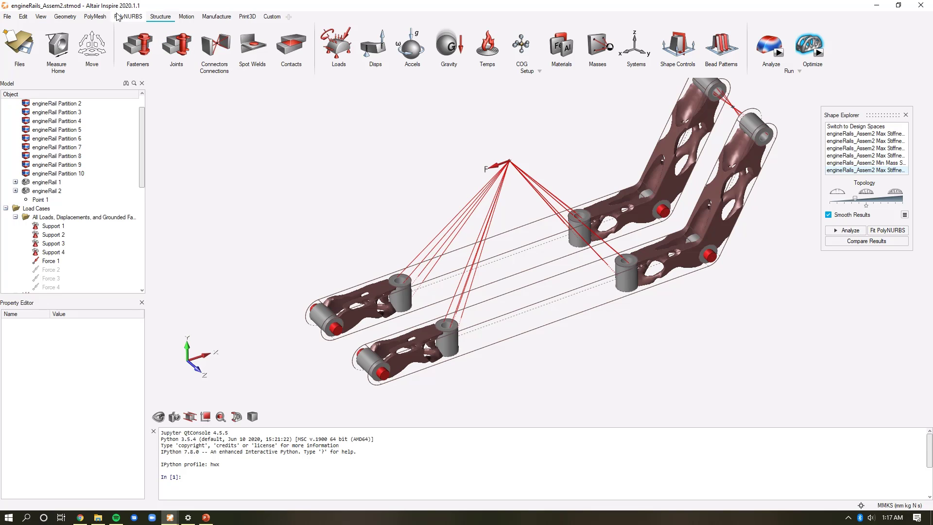
key("Escape")
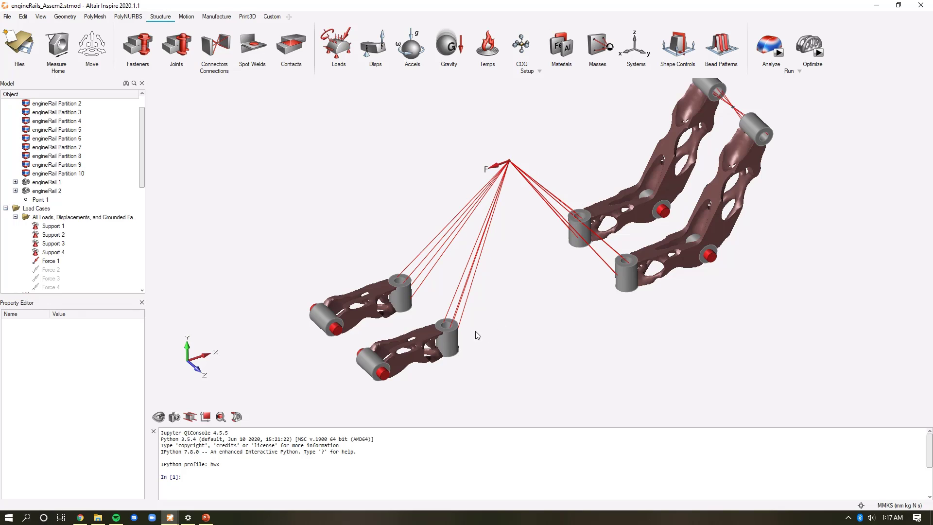